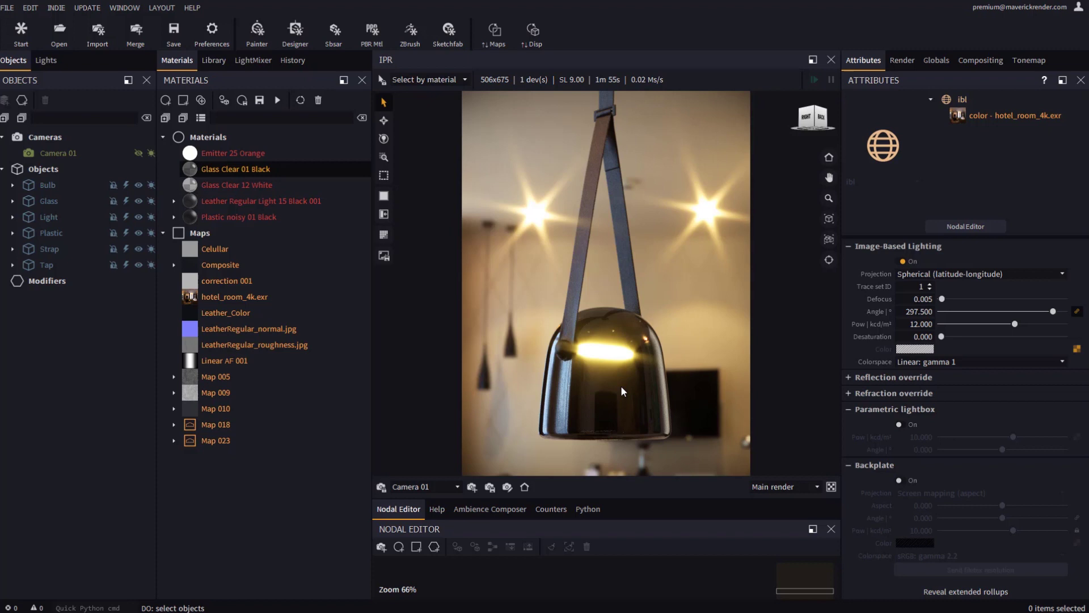
Step: Select the glass lamp shade and switch its Glass Clear 01 Black material type to plastic
left_click(592, 394)
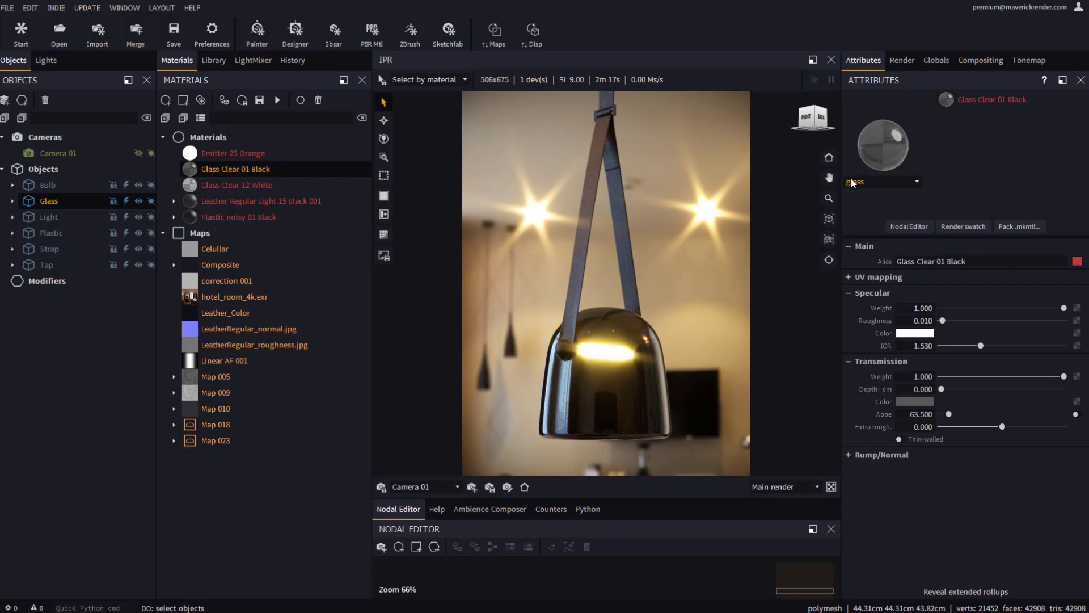
left_click(885, 180)
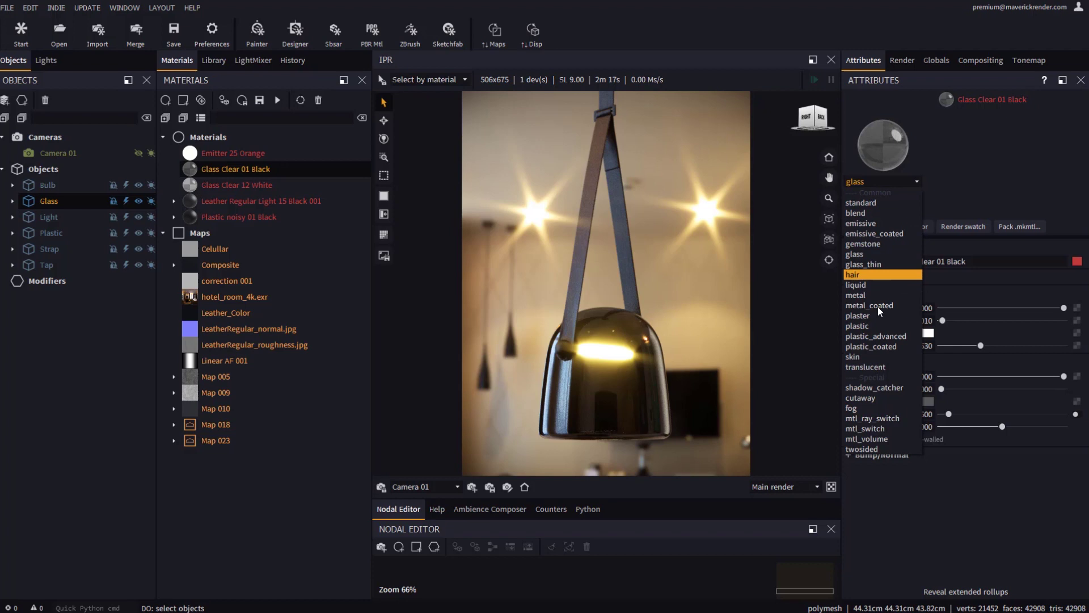
left_click(872, 325)
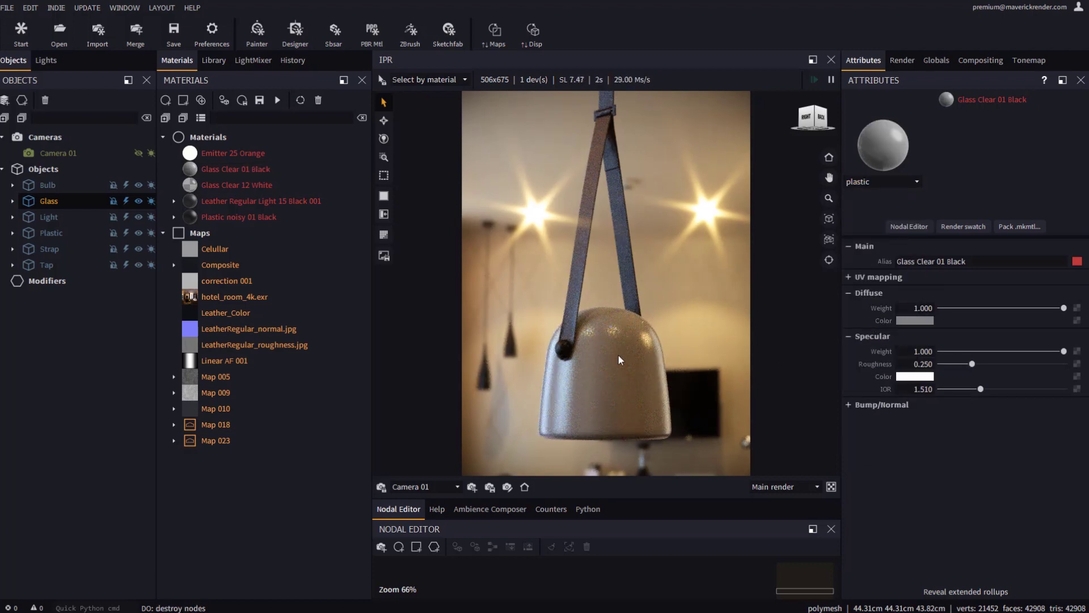
Step: Switch the shade material to plastic_coated and adjust its Coating Weight
left_click(880, 180)
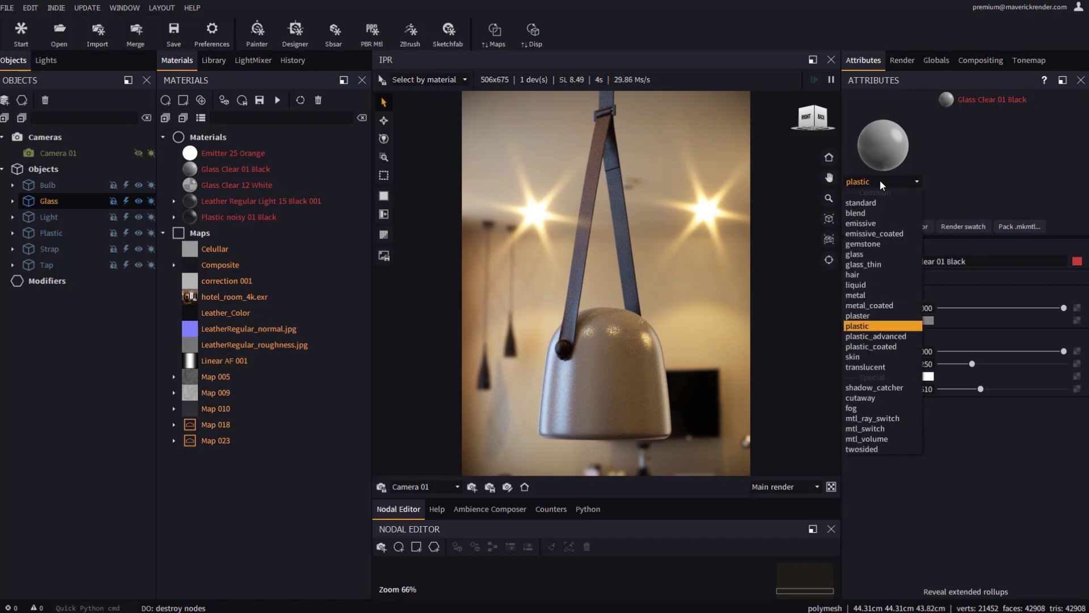
left_click(863, 346)
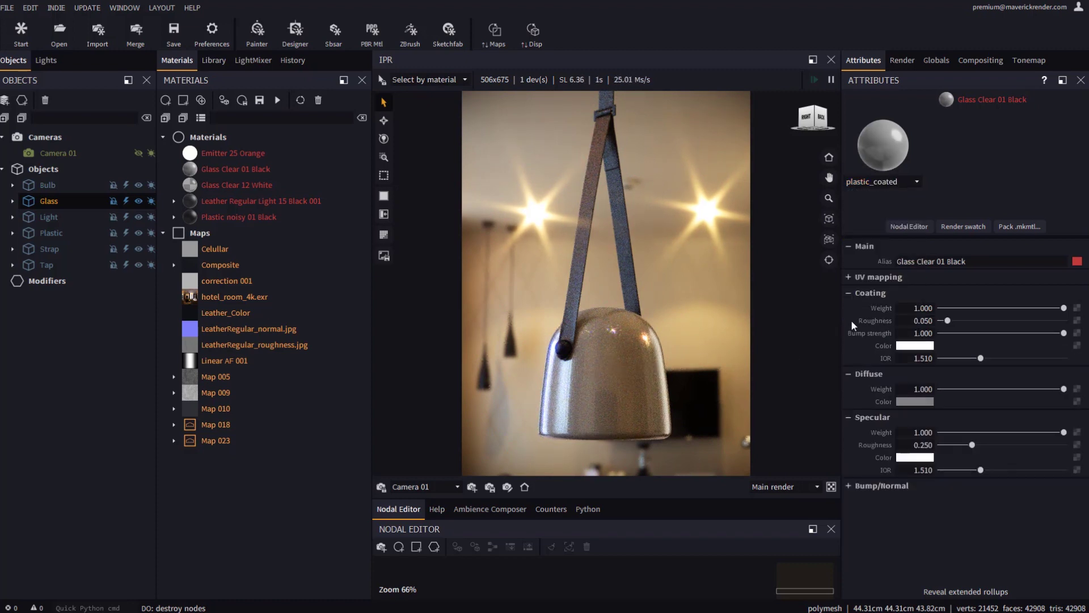
mouse_move(1064, 309)
left_mouse_down()
mouse_move(924, 311)
mouse_move(1066, 308)
left_mouse_up()
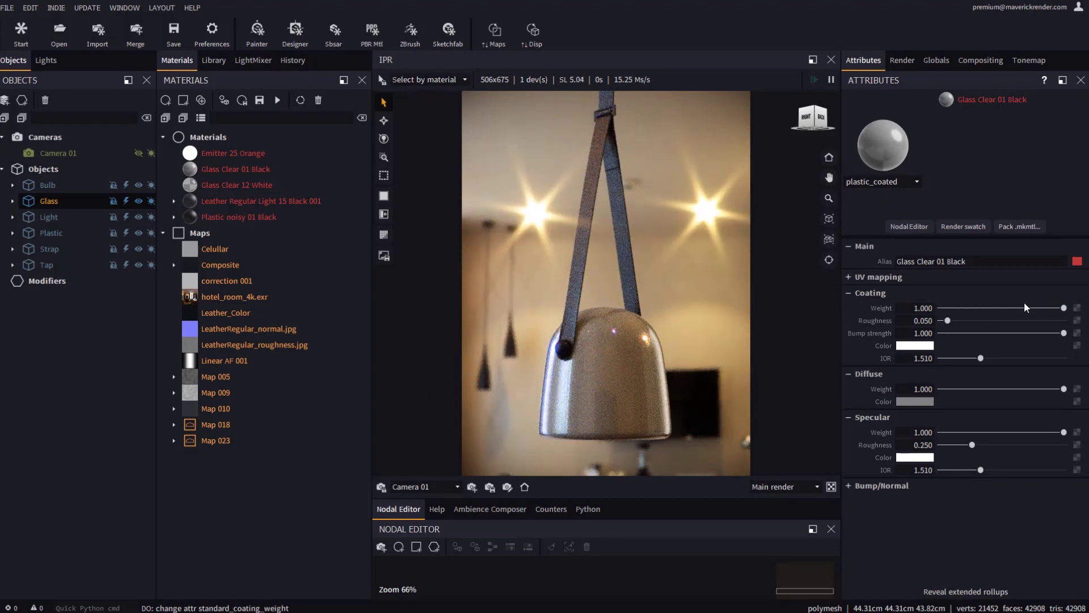
Step: Change the material to plastic_advanced and scroll through its coating, transmission and SSS attributes
left_click(882, 180)
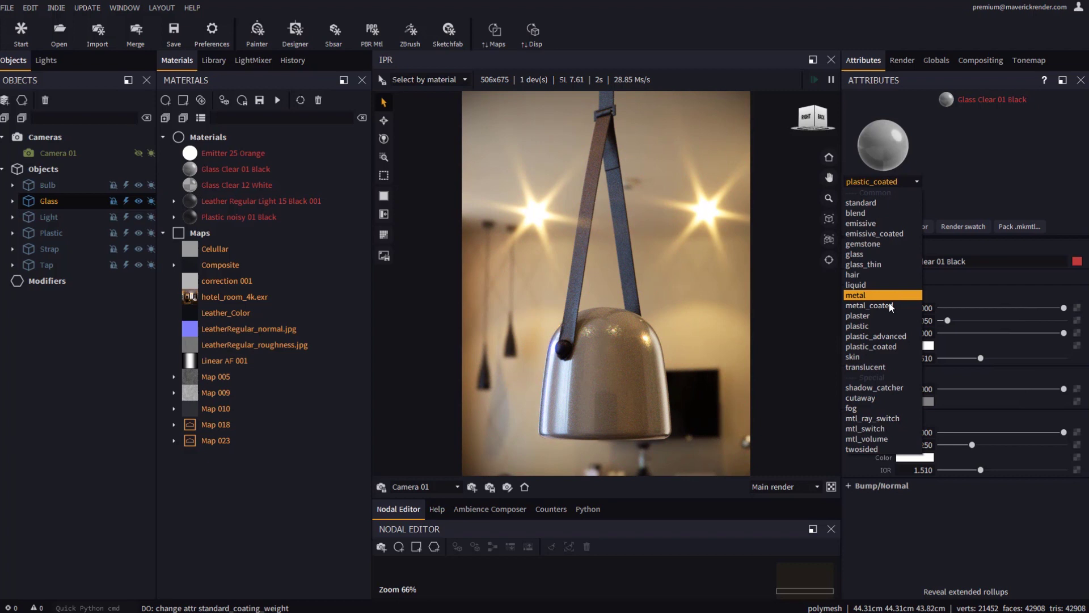
left_click(870, 335)
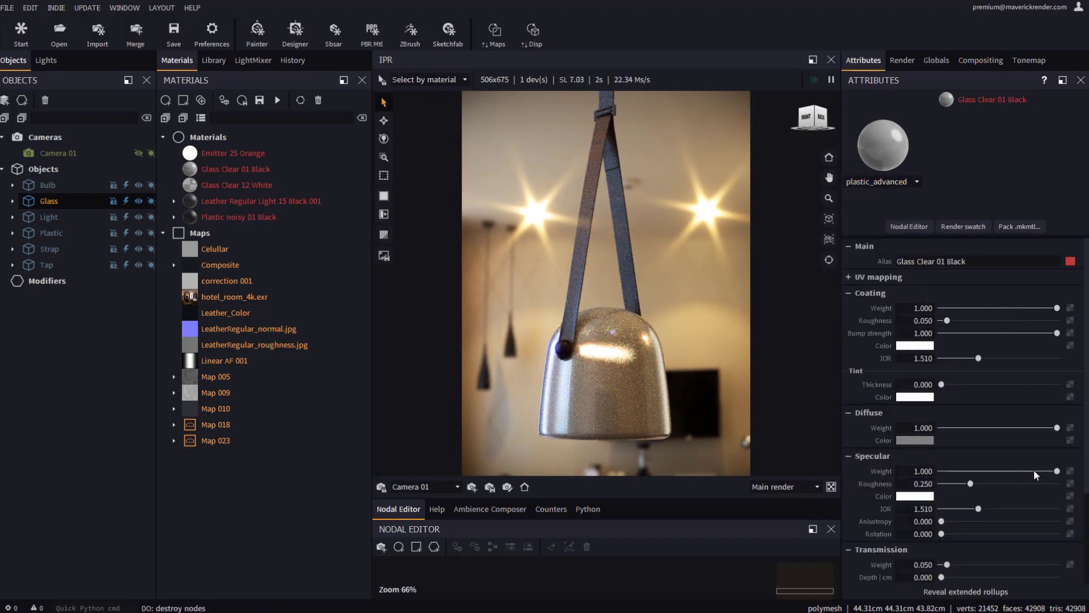
scroll(1033, 469, "down", 3)
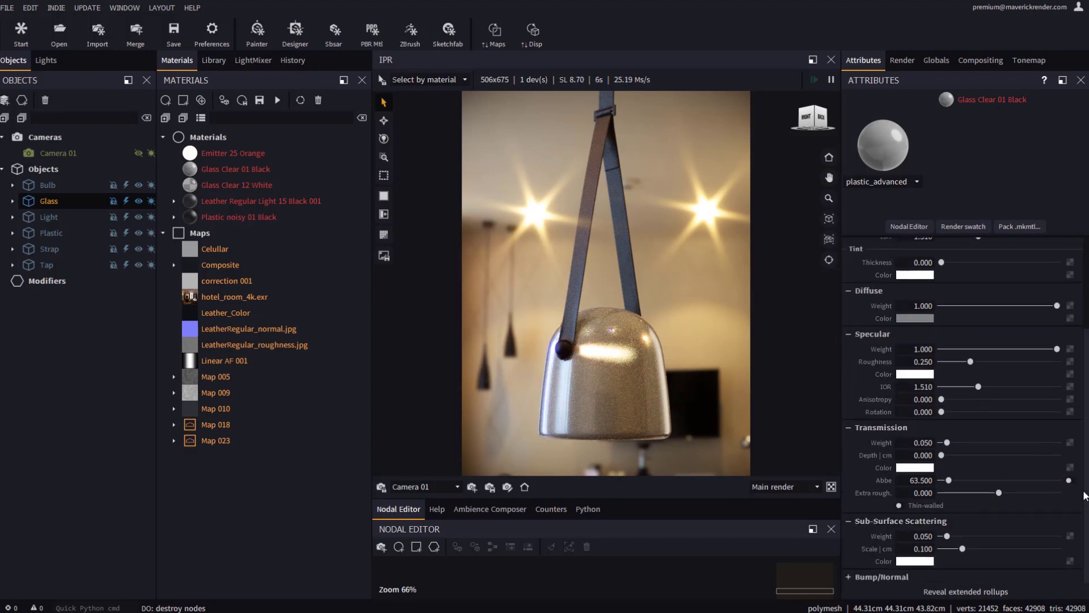
Step: Set the shade material type to metal, briefly revealing then hiding the extended rollups
left_click(879, 182)
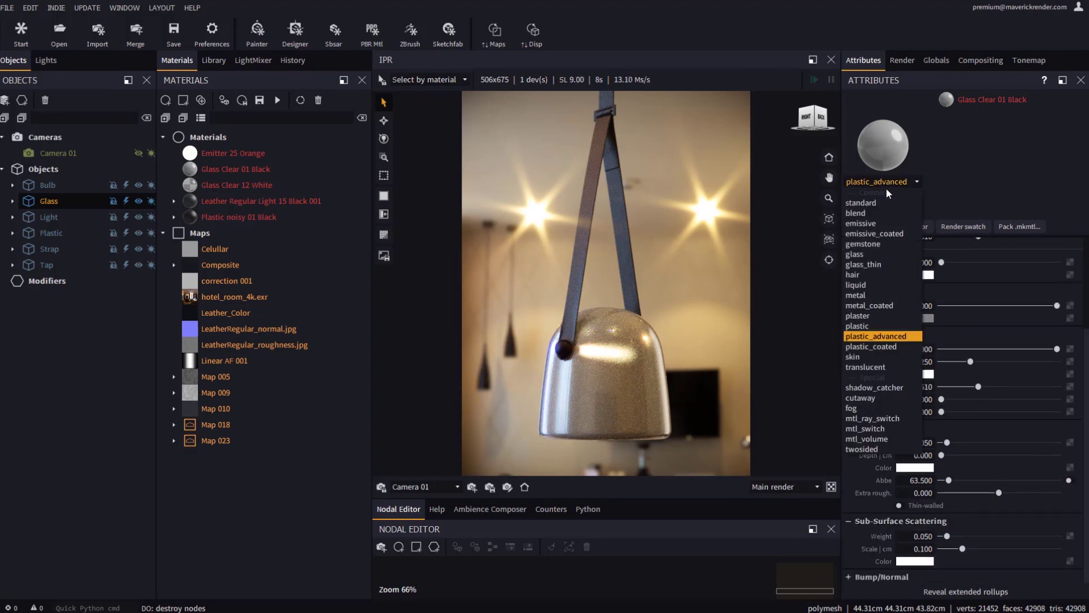
left_click(862, 295)
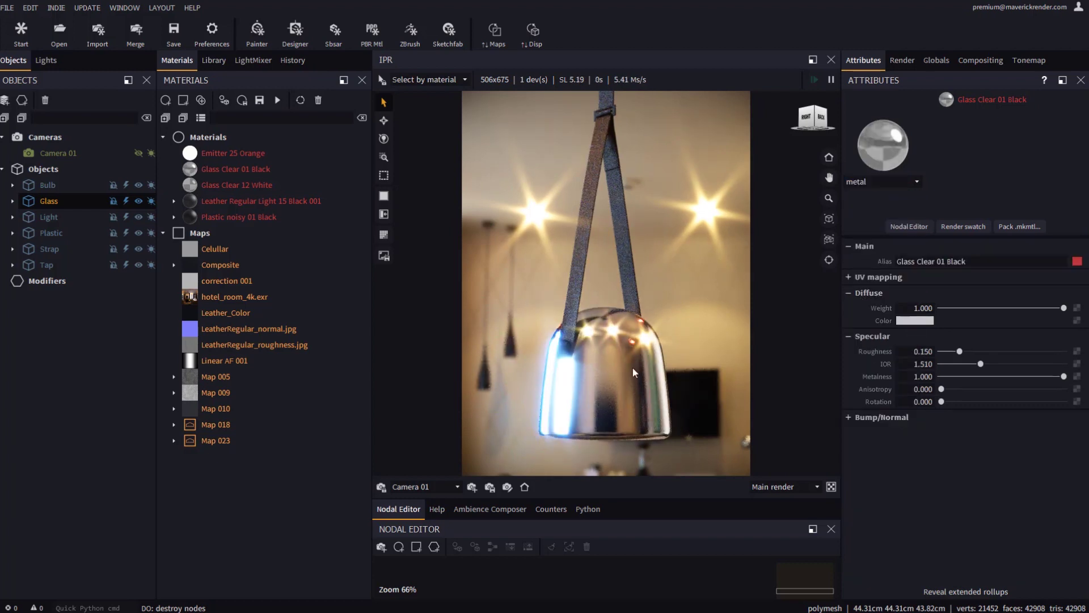
left_click(962, 592)
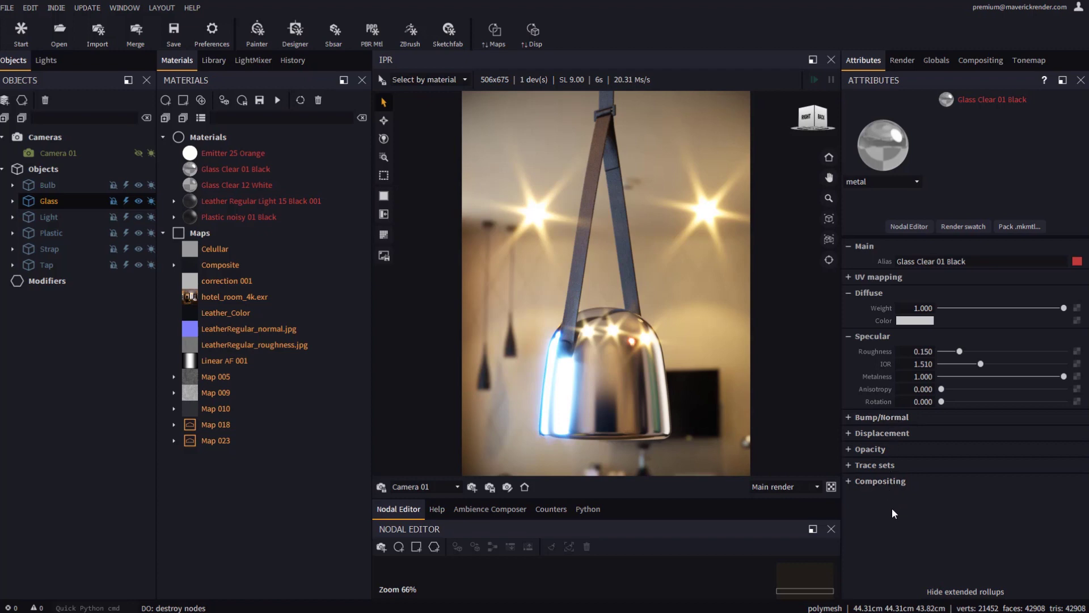
left_click(963, 592)
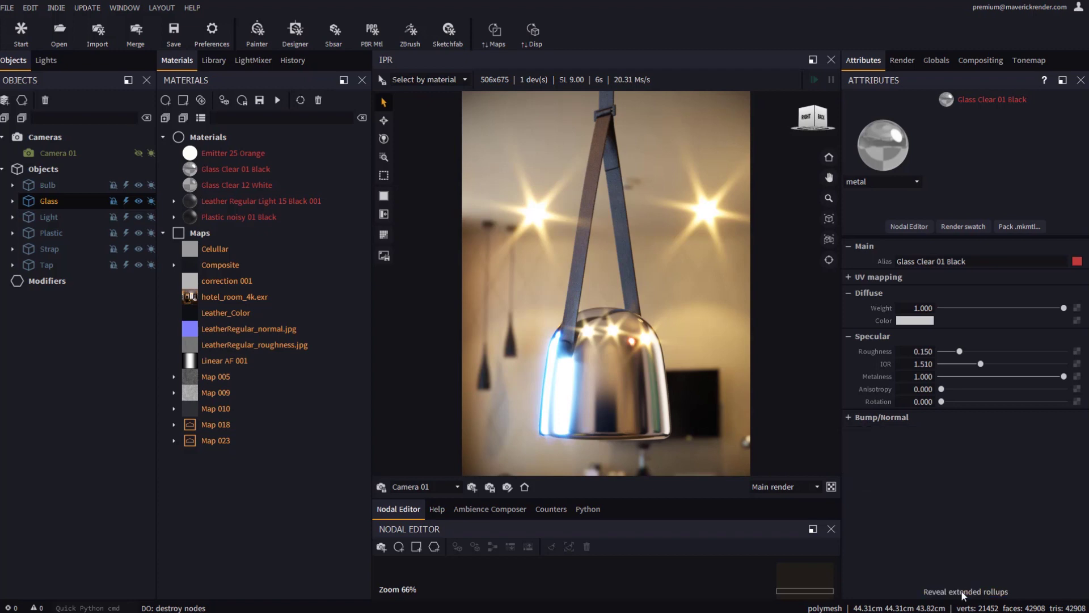
Step: Change the material to standard, reviewing its extended rollups before hiding them again
left_click(872, 181)
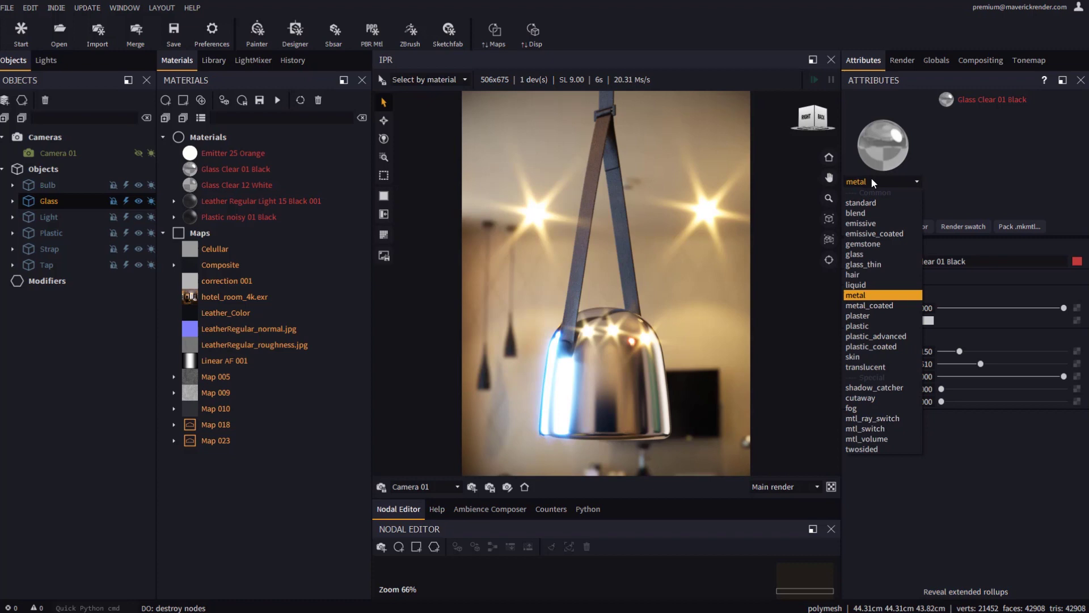
left_click(859, 203)
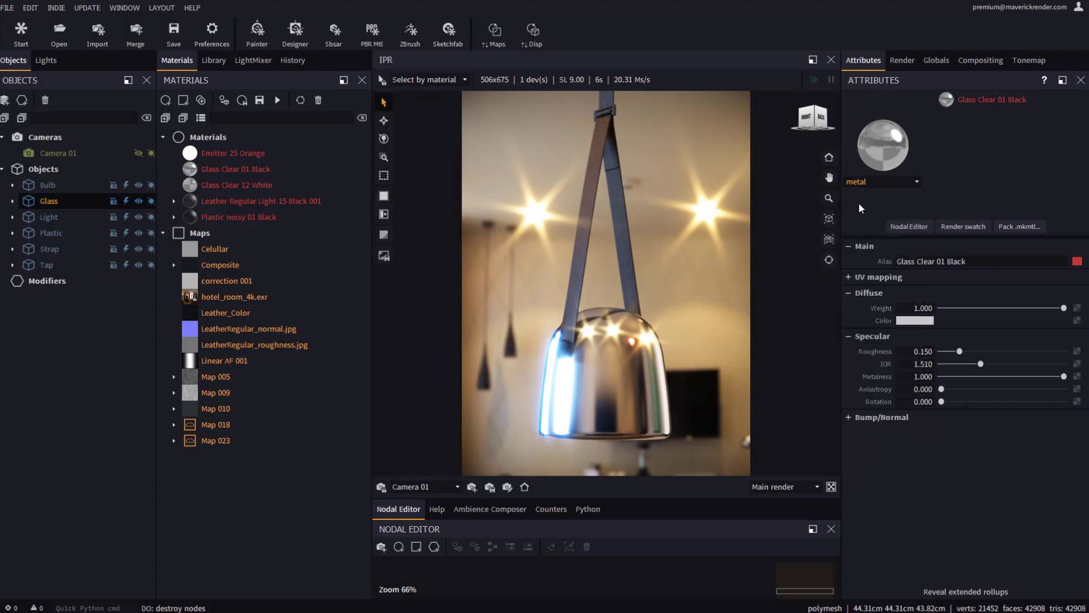
left_click(954, 591)
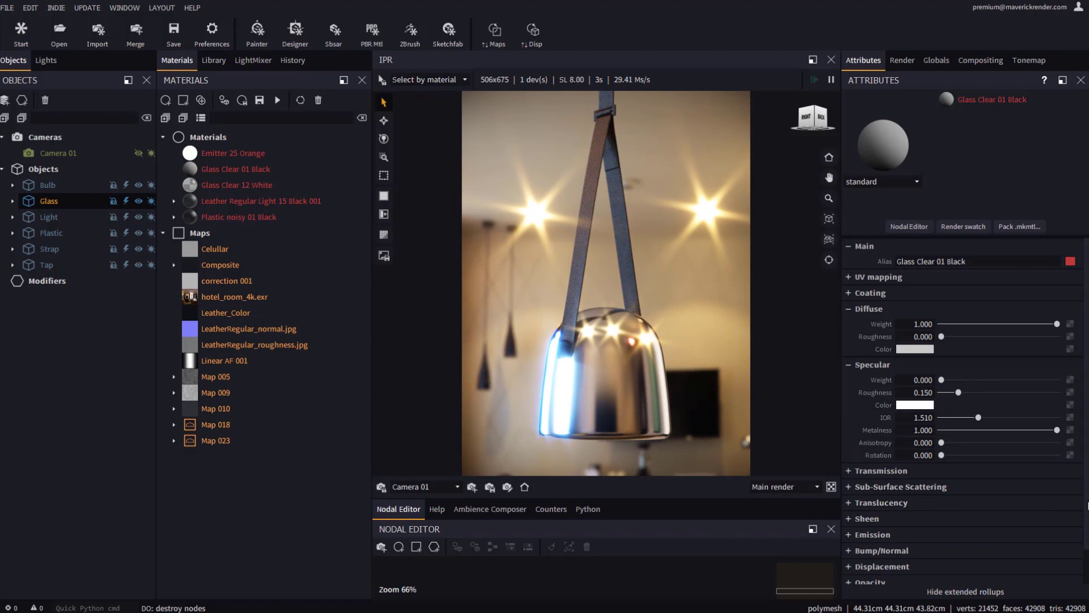
scroll(962, 499, "down", 2)
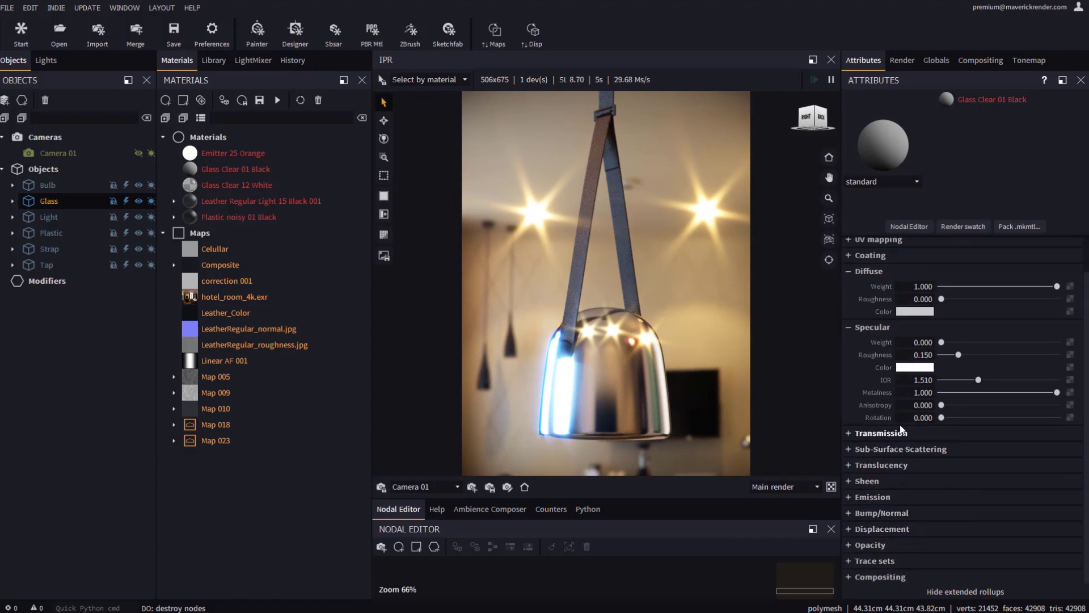
left_click(971, 592)
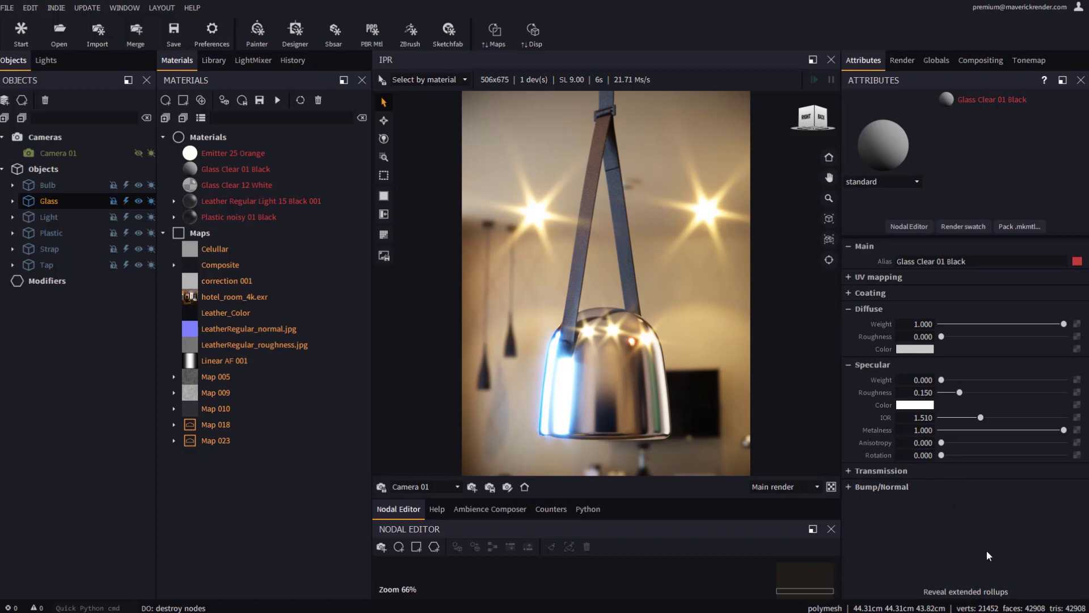
Step: Drag the Dot_A_03 pattern map from the library's Maps > Patterns onto the lamp shade
left_click(214, 61)
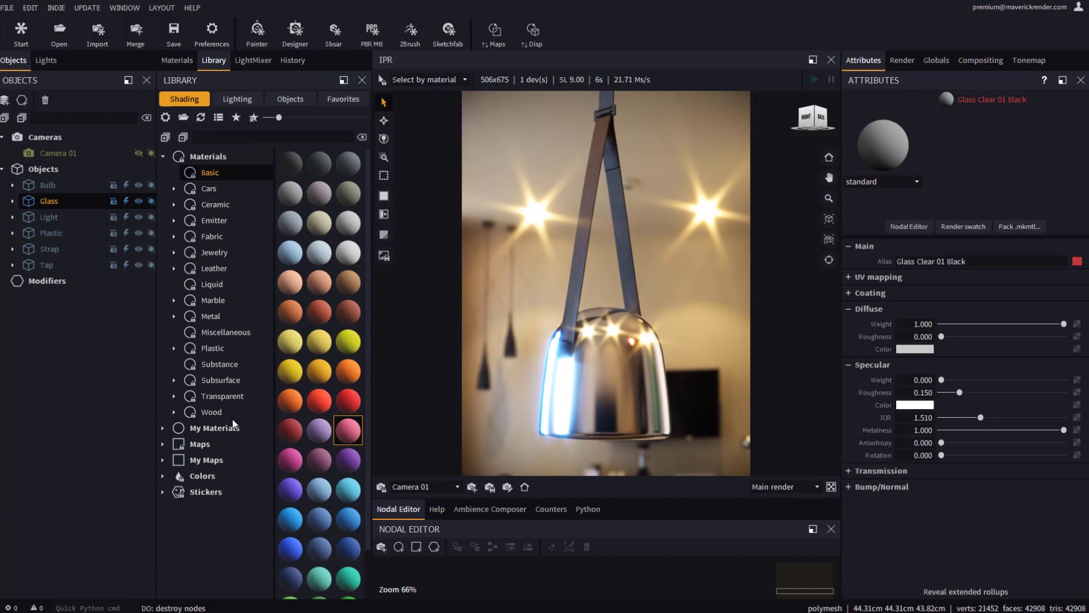
left_click(163, 444)
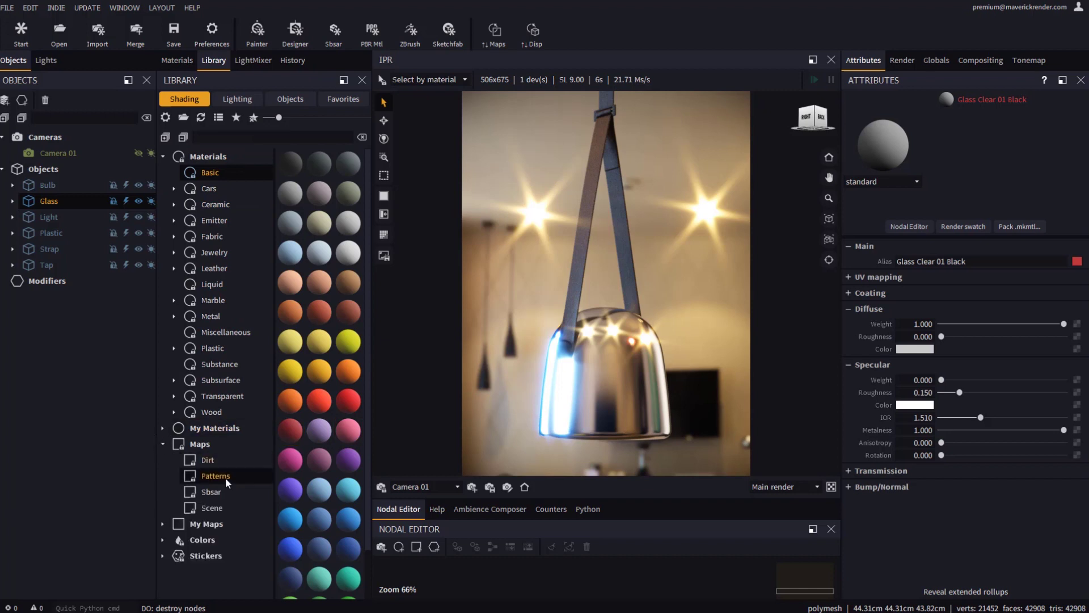
left_click(211, 477)
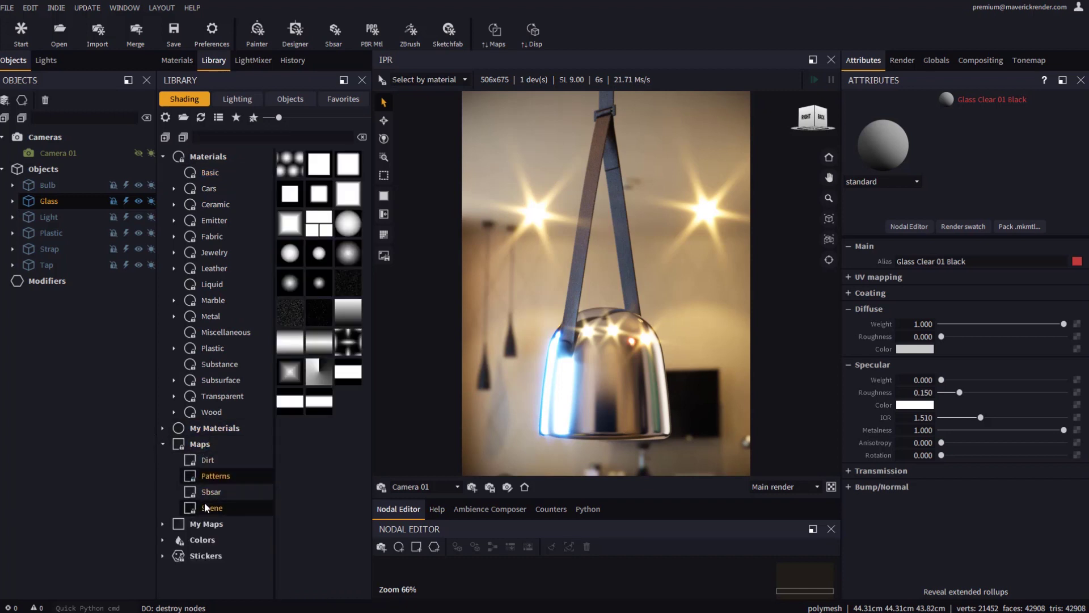
left_click_drag(319, 254, 591, 372)
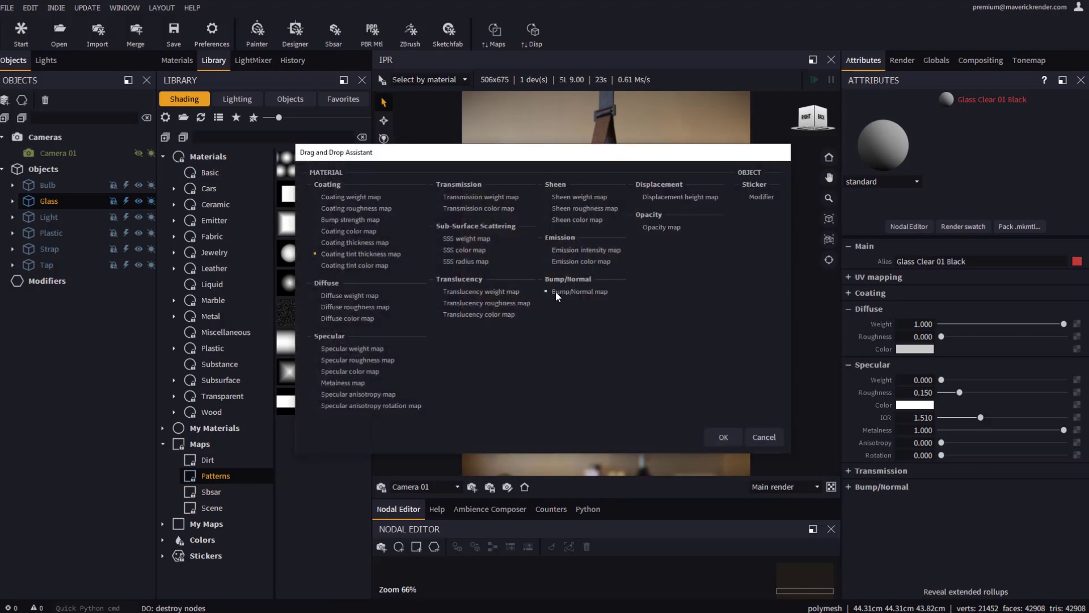
left_click(723, 437)
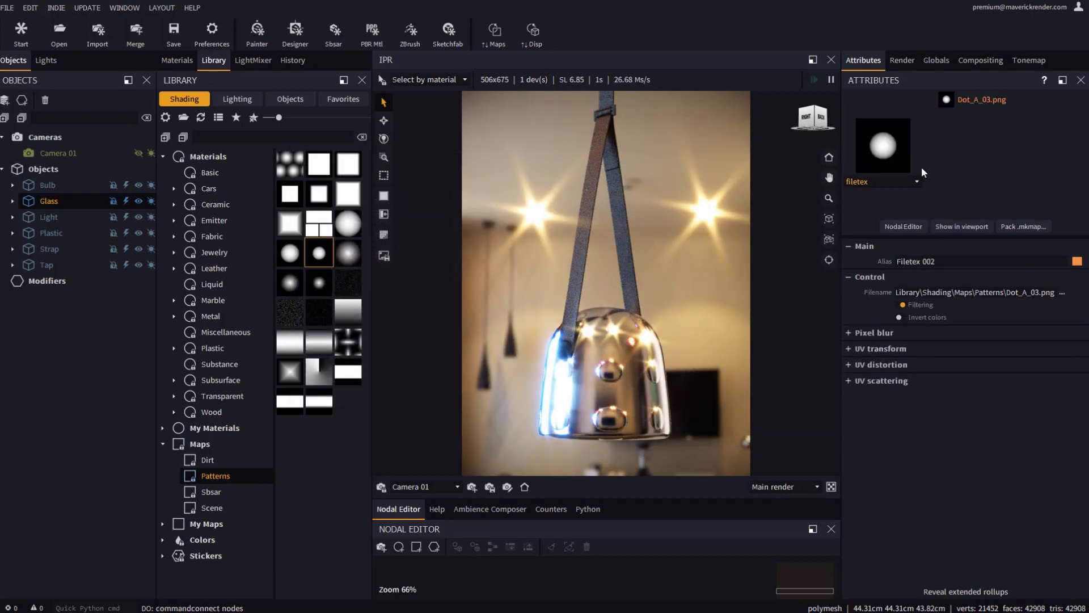
Step: Set the pattern map's UV transform Master repeat to 10
left_click(876, 348)
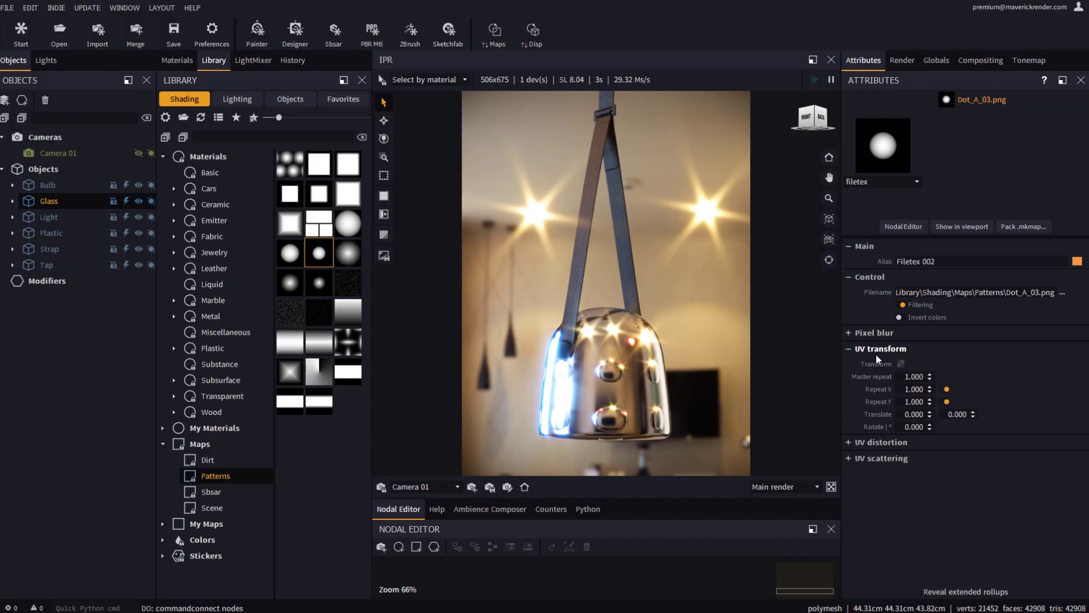
left_click(915, 376)
type("10")
key("Return")
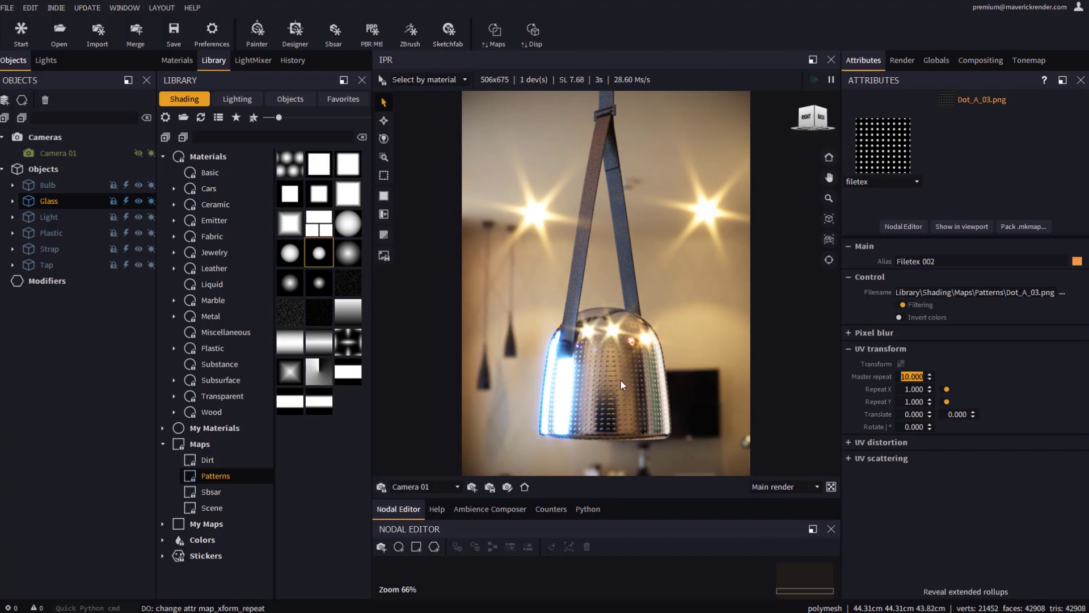
Step: Select the lamp shade and inspect its bump node, leaving bump strength at 1.000
left_click(611, 373)
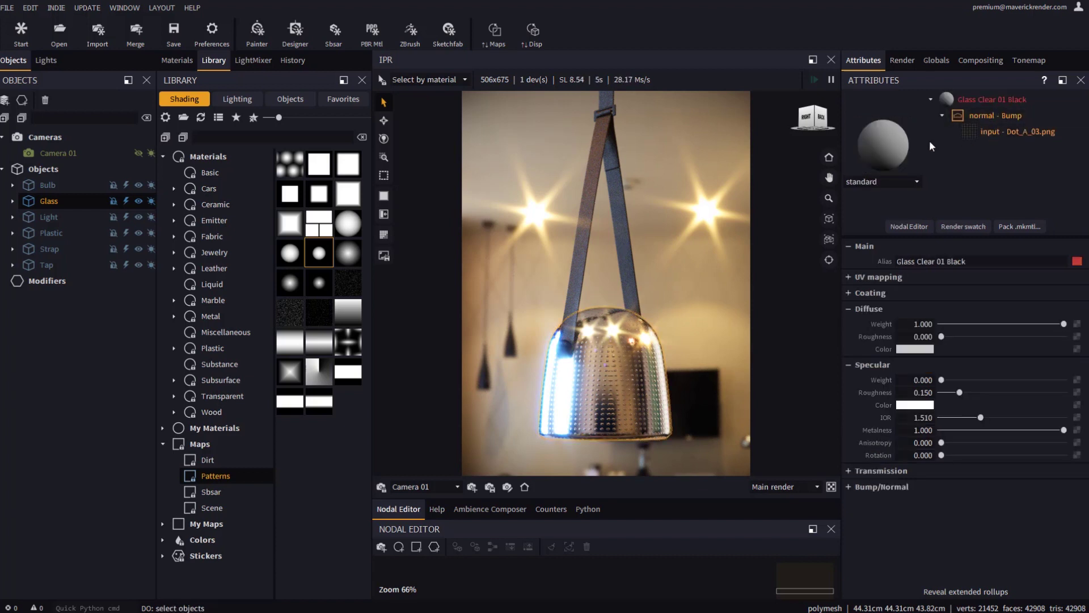
left_click(996, 117)
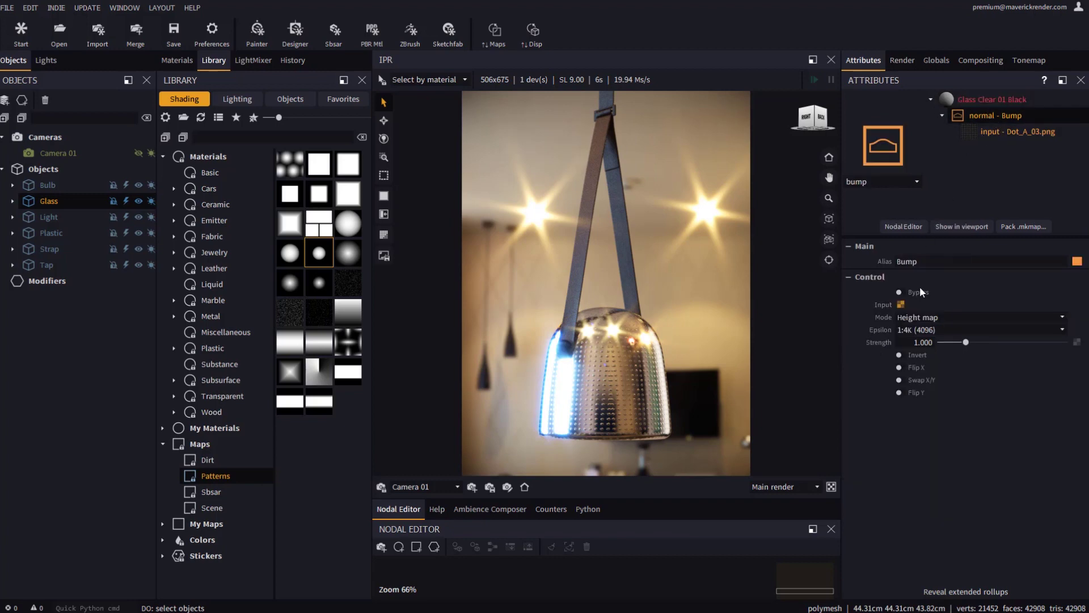
mouse_move(966, 342)
left_mouse_down()
mouse_move(1012, 343)
mouse_move(965, 340)
left_mouse_up()
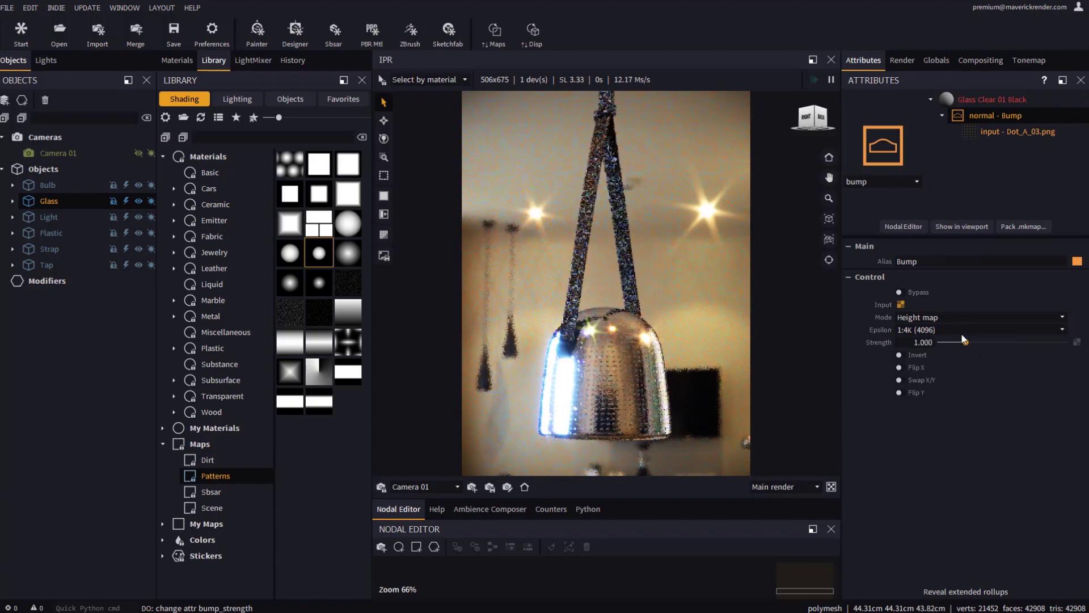
Step: Select the dot pattern filetex node in the tree and open its map class list
left_click(1002, 133)
left_click(977, 98)
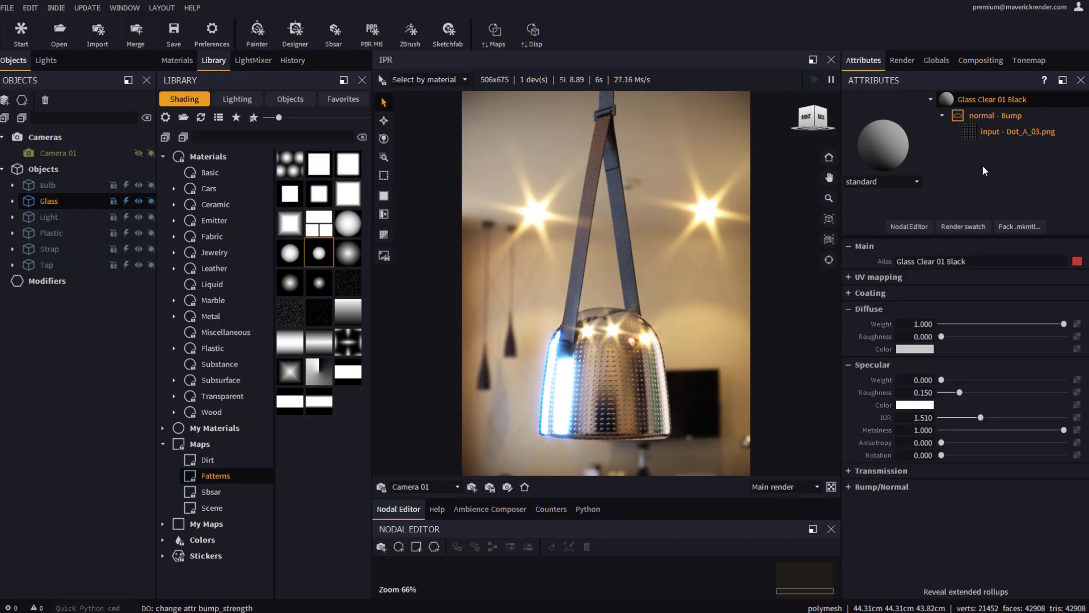
left_click(993, 133)
left_click(882, 182)
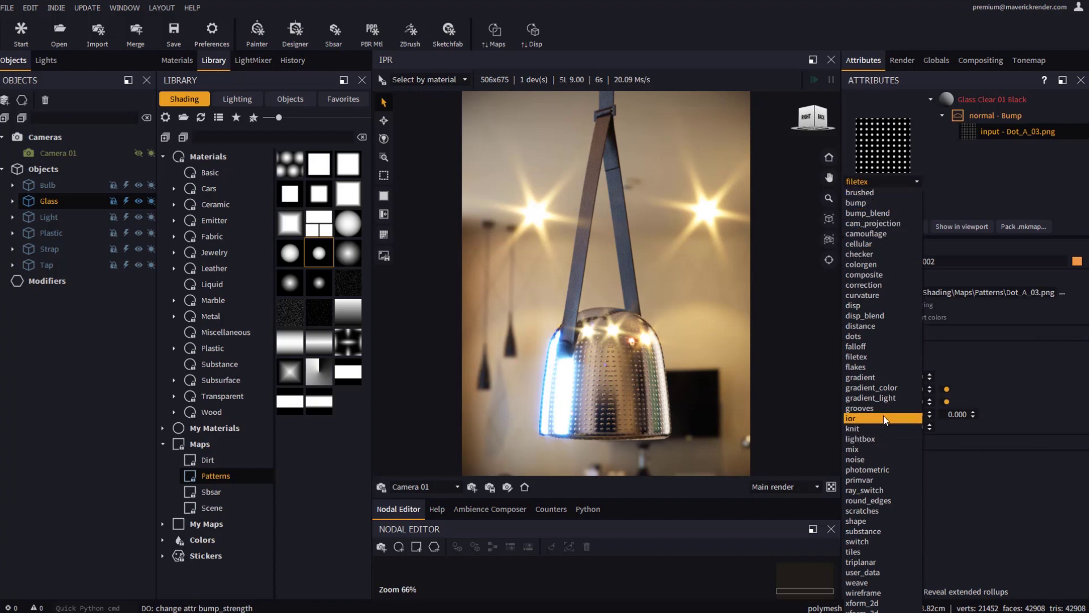
Step: Change the texture node's class through noise and cellular to checker
left_click(860, 458)
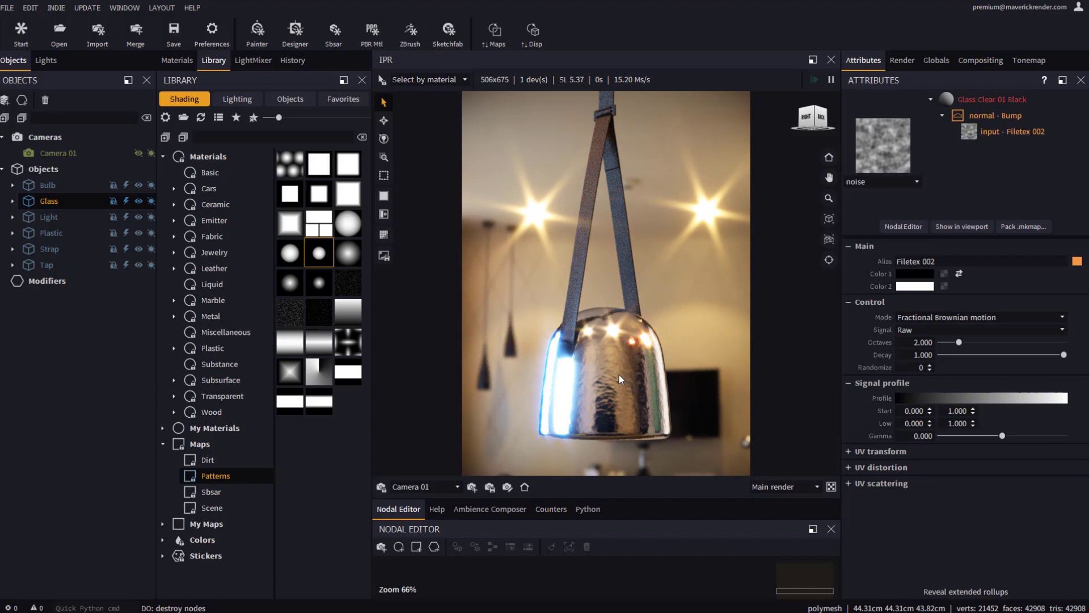
left_click(876, 183)
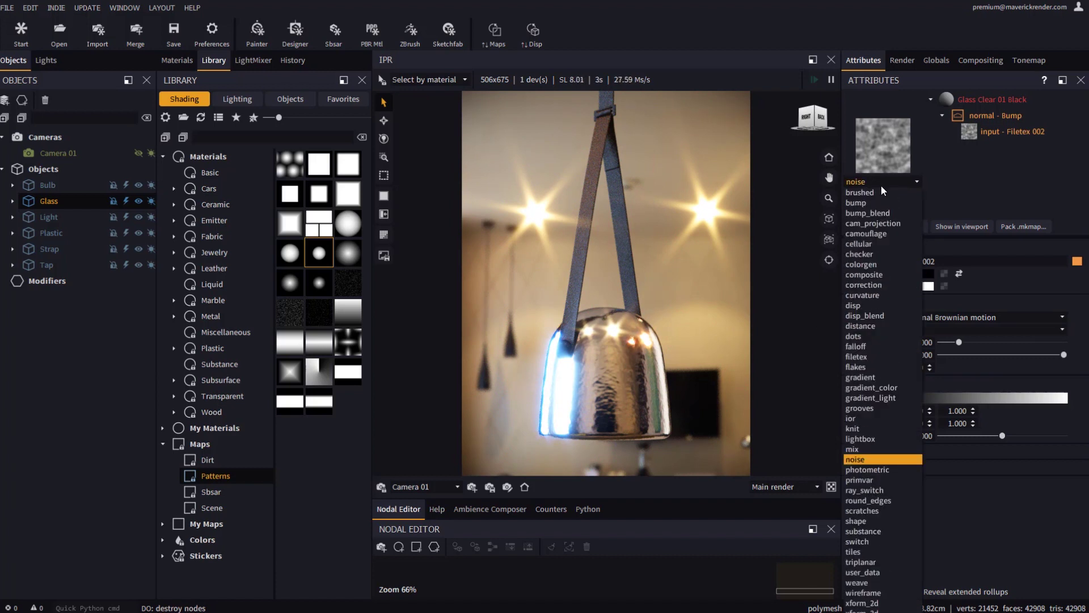
left_click(864, 245)
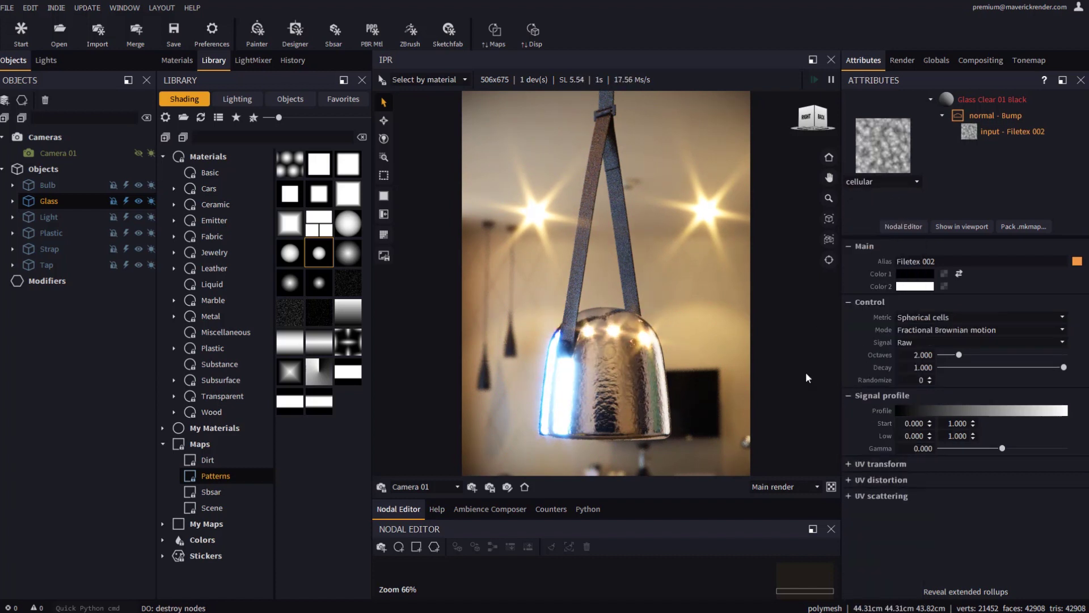
left_click(880, 183)
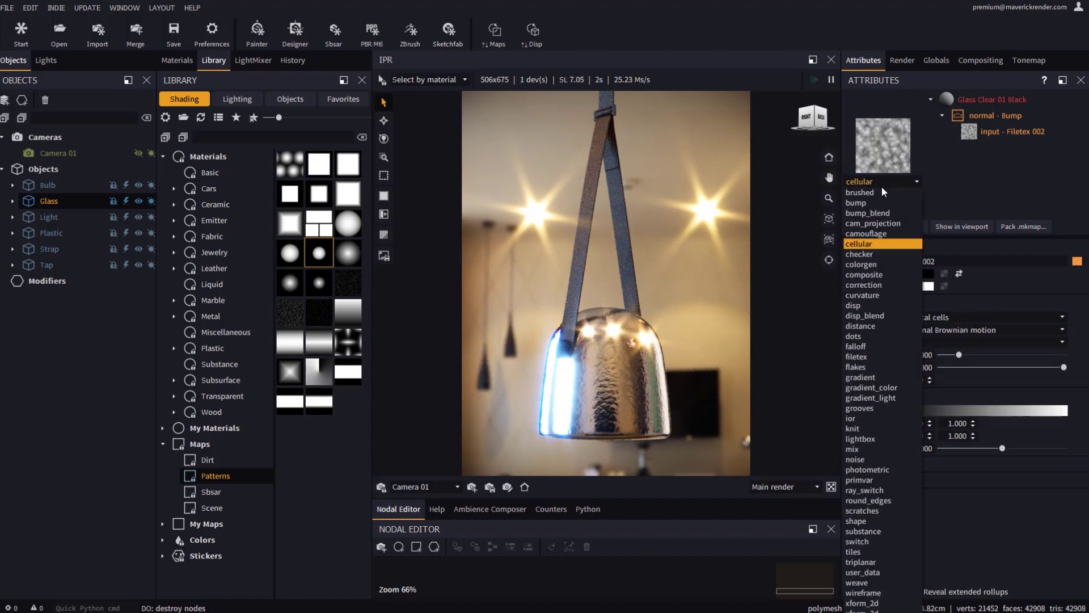
left_click(866, 255)
Step: Set the checker's Soften to 0.060 and its Master repeat to 3
left_click(950, 317)
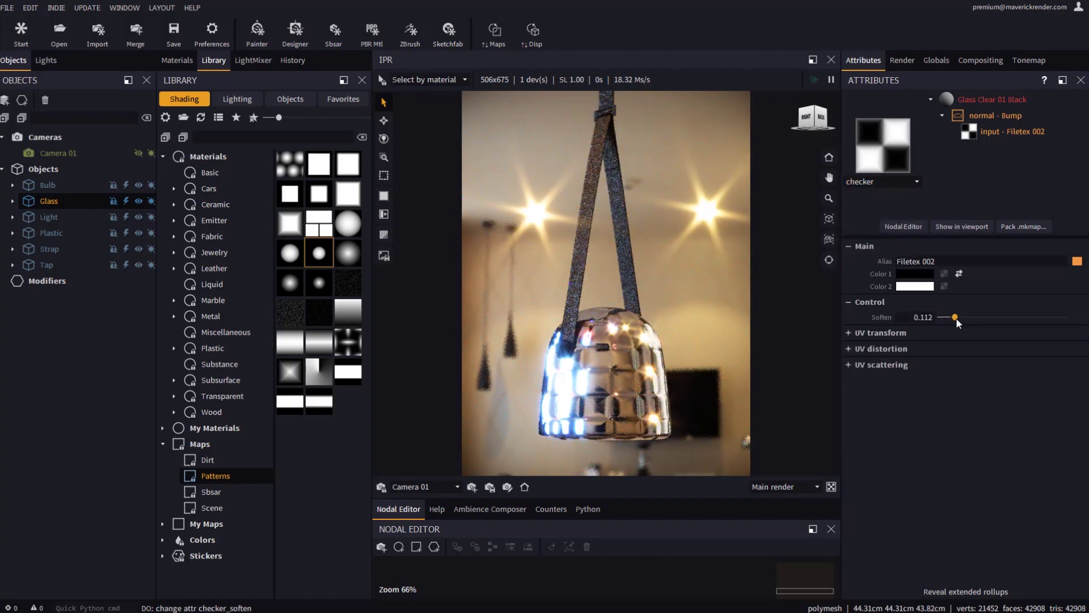
left_click(881, 333)
double_click(914, 373)
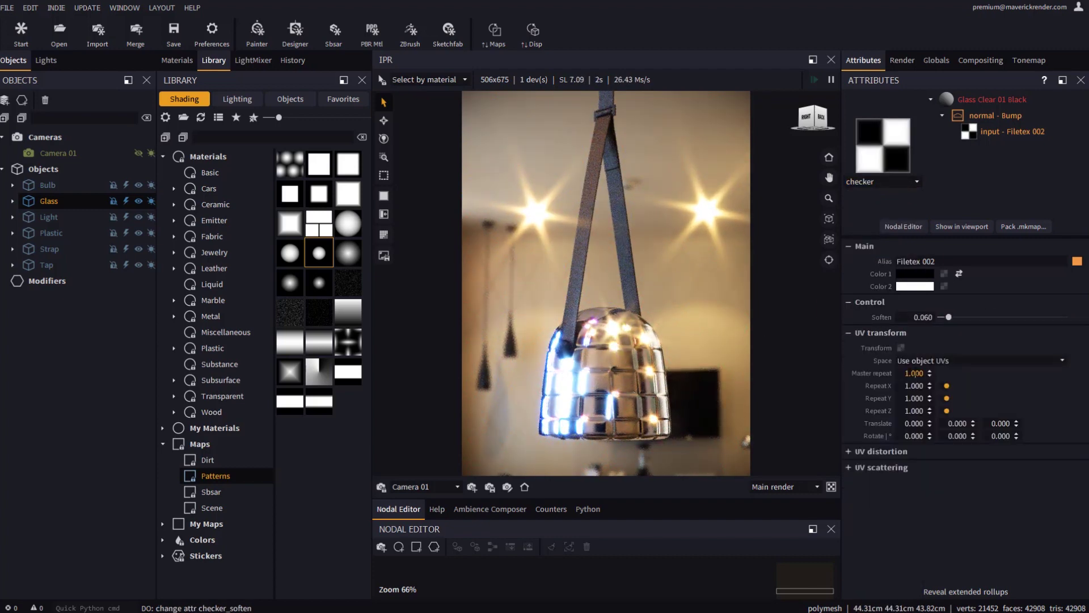
type("3")
key("Return")
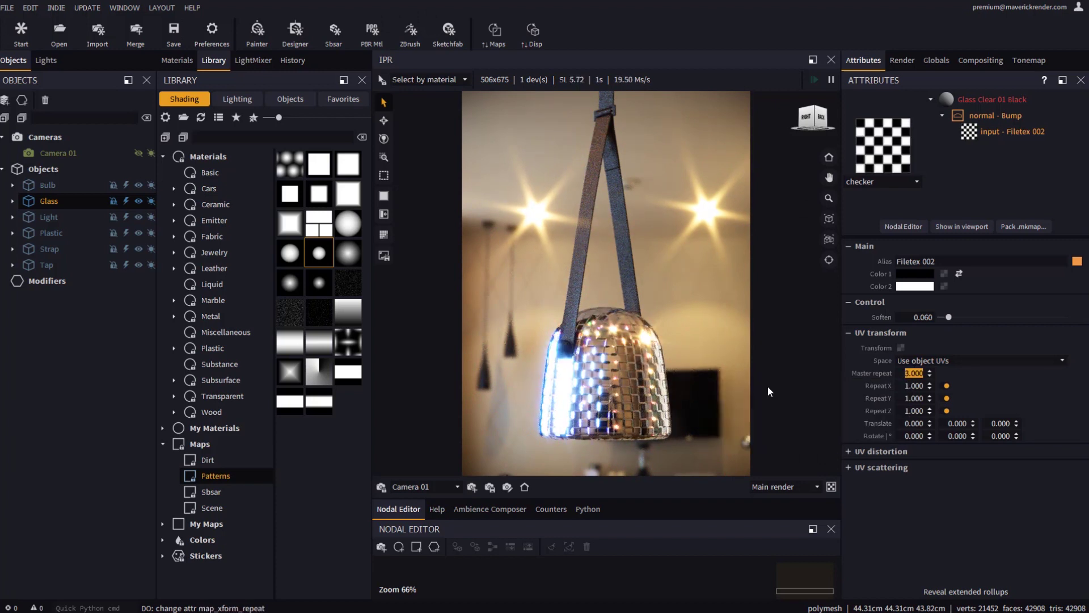
Step: Return to the shade material, keep it as glass and lower Transmission weight to 0.349
left_click(976, 99)
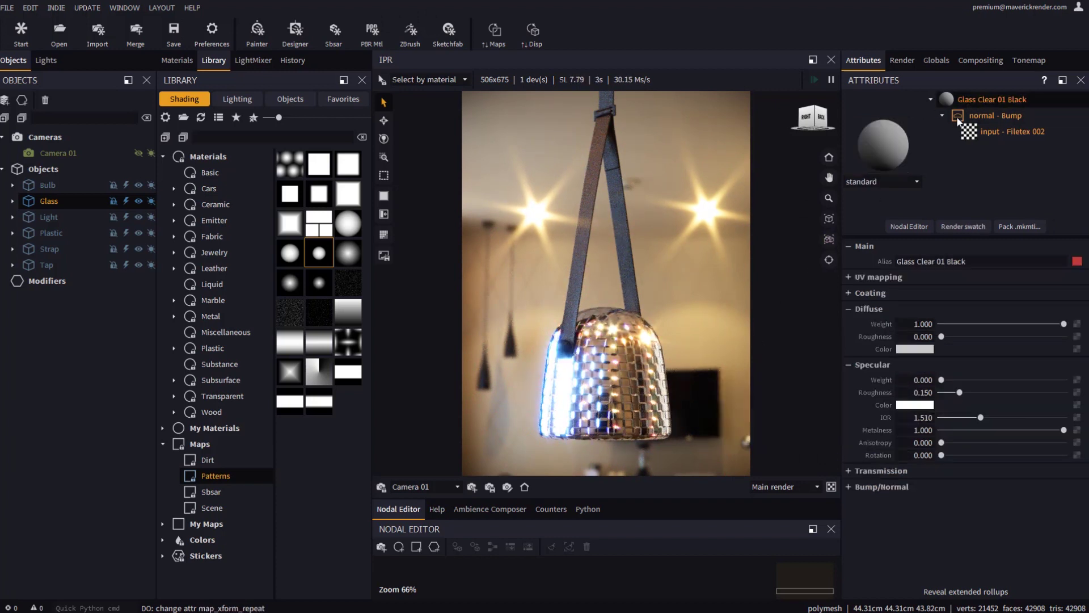
left_click(866, 178)
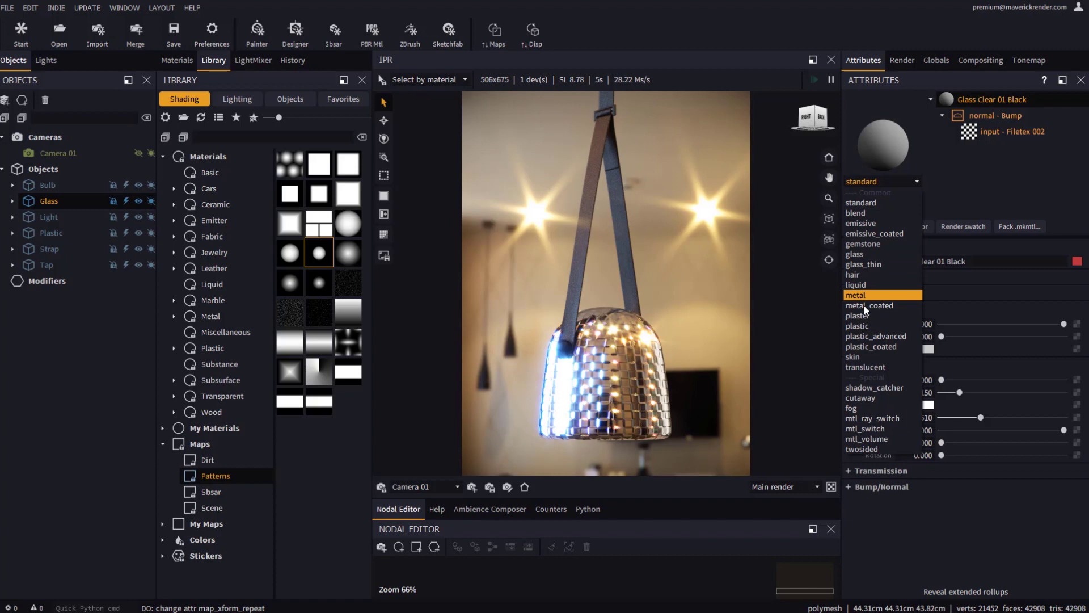
key("Escape")
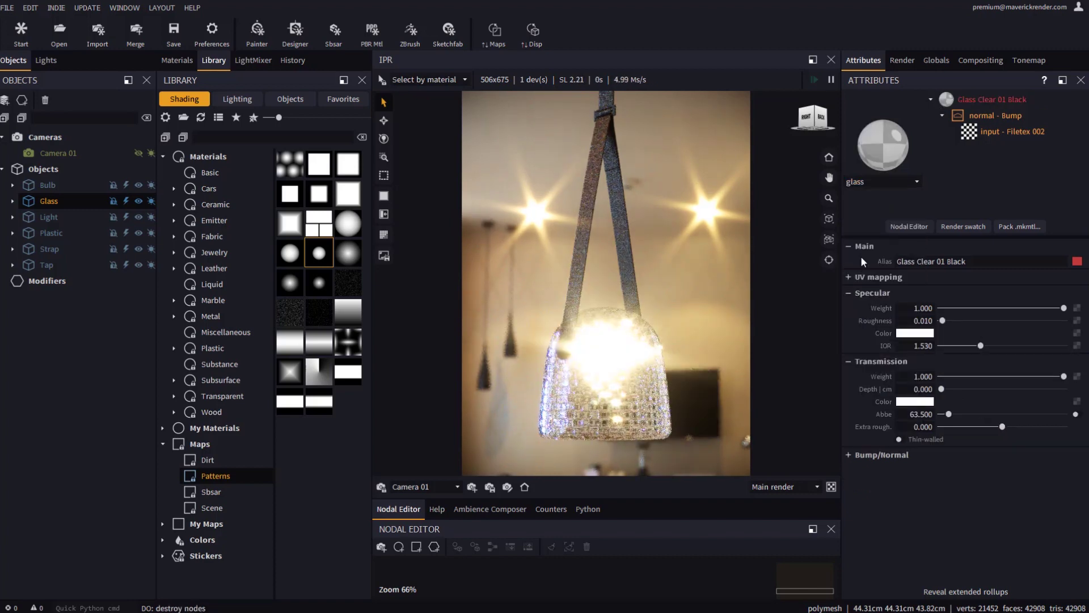
left_click_drag(1064, 377, 985, 376)
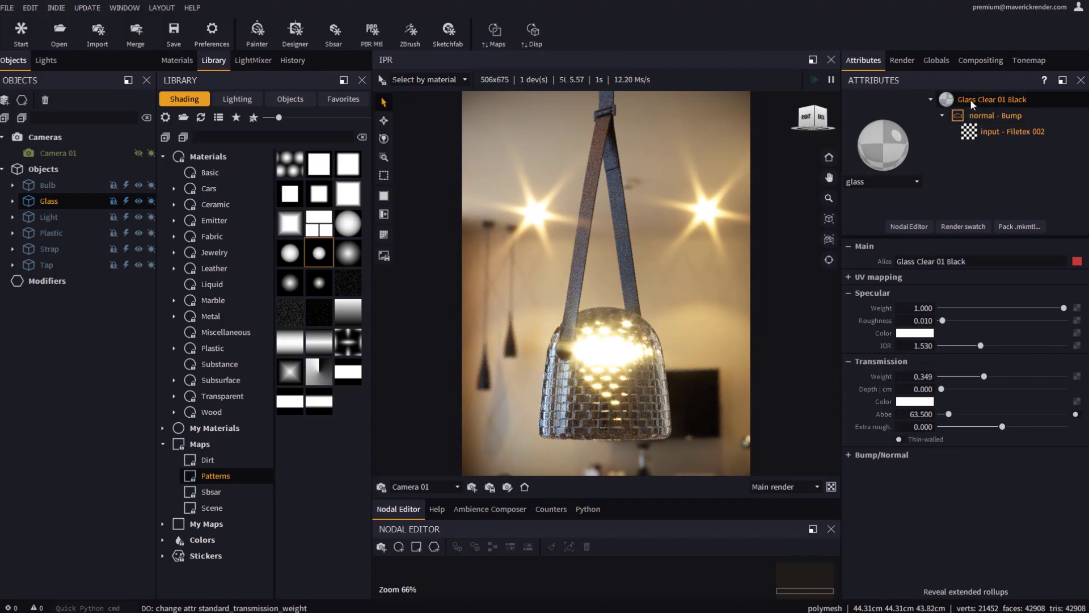
Step: Switch the material class to plastic, then to plastic_coated
left_click(867, 181)
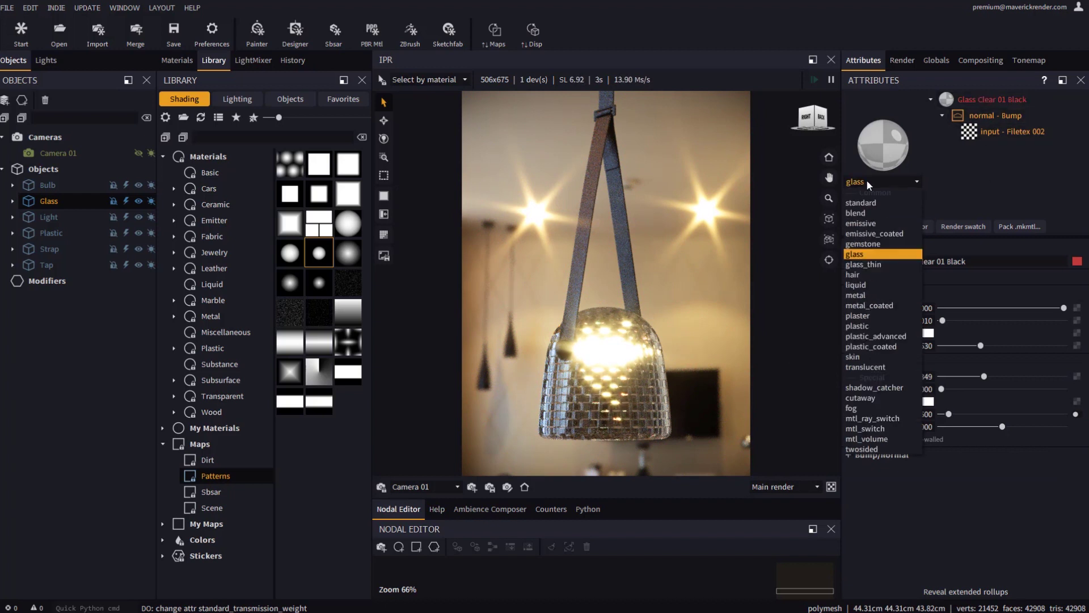
left_click(869, 324)
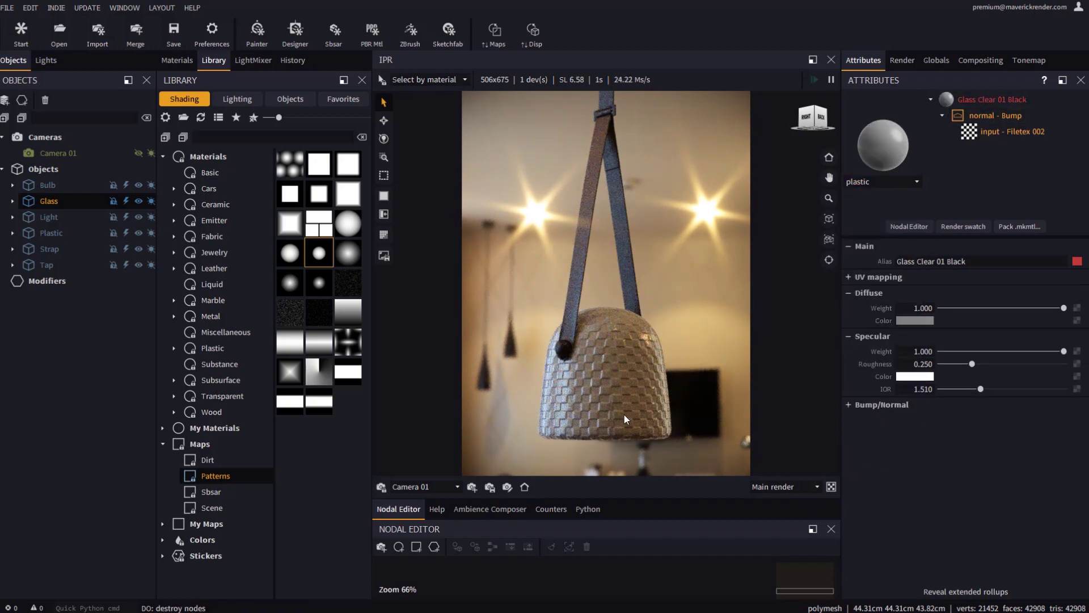
left_click(877, 180)
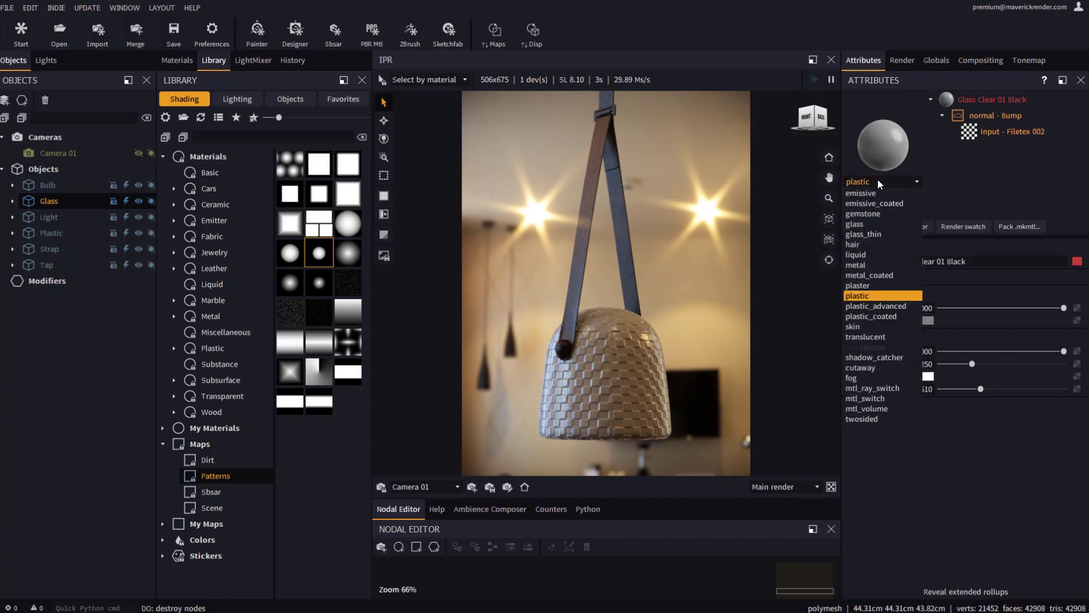
left_click(889, 345)
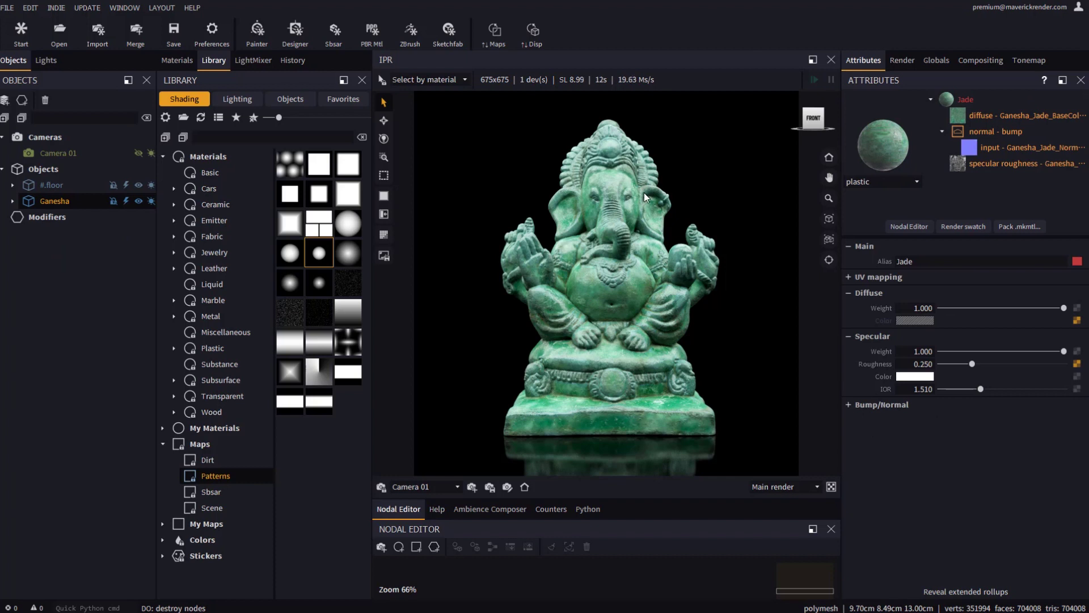
left_click(605, 280)
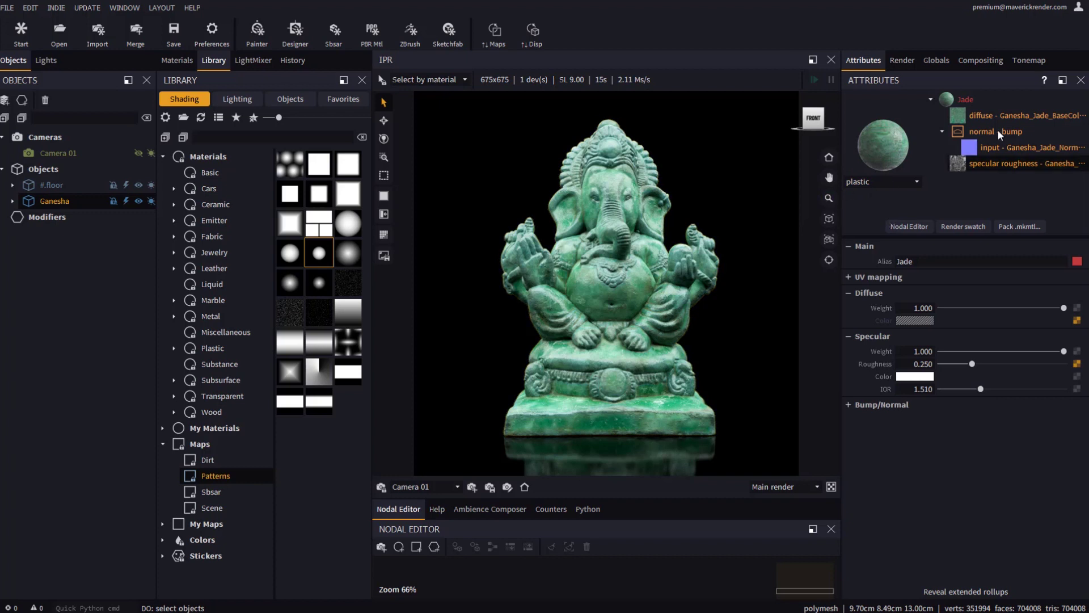
left_click(995, 114)
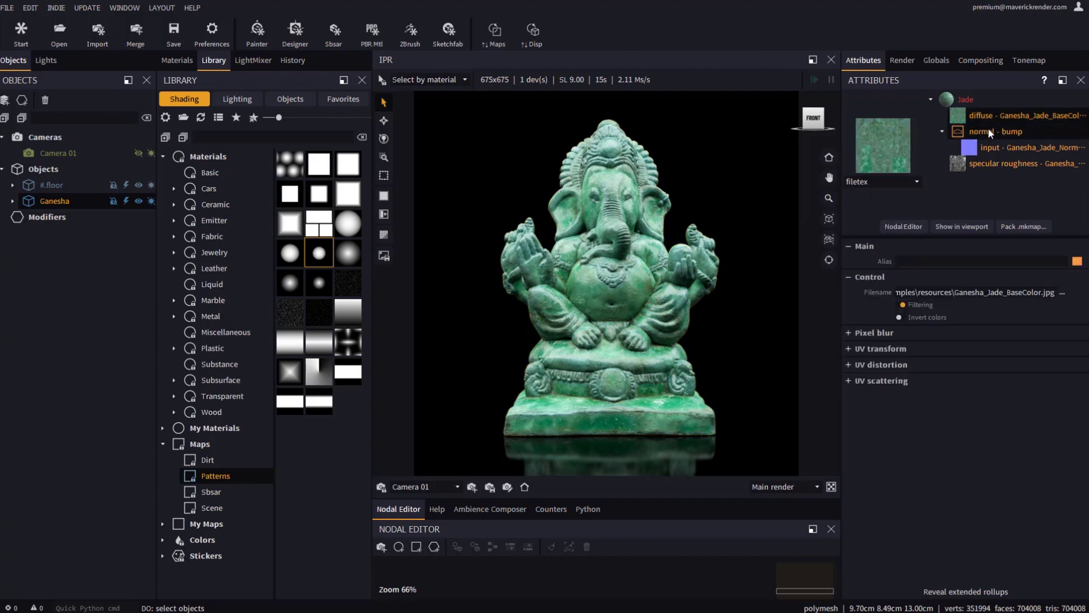
left_click(988, 130)
left_click(1005, 148)
left_click(1003, 164)
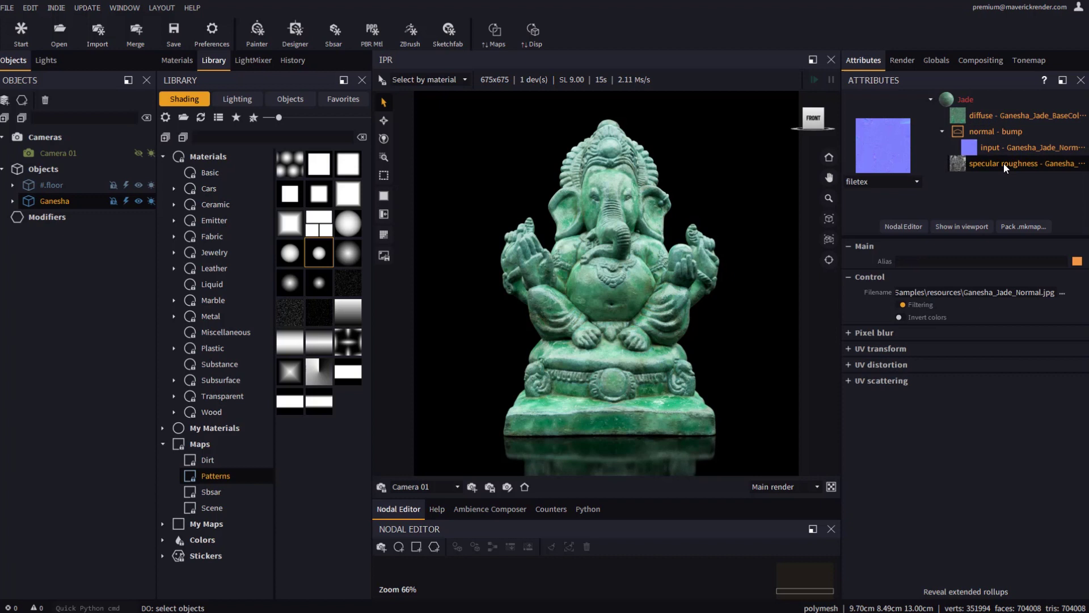
left_click(966, 99)
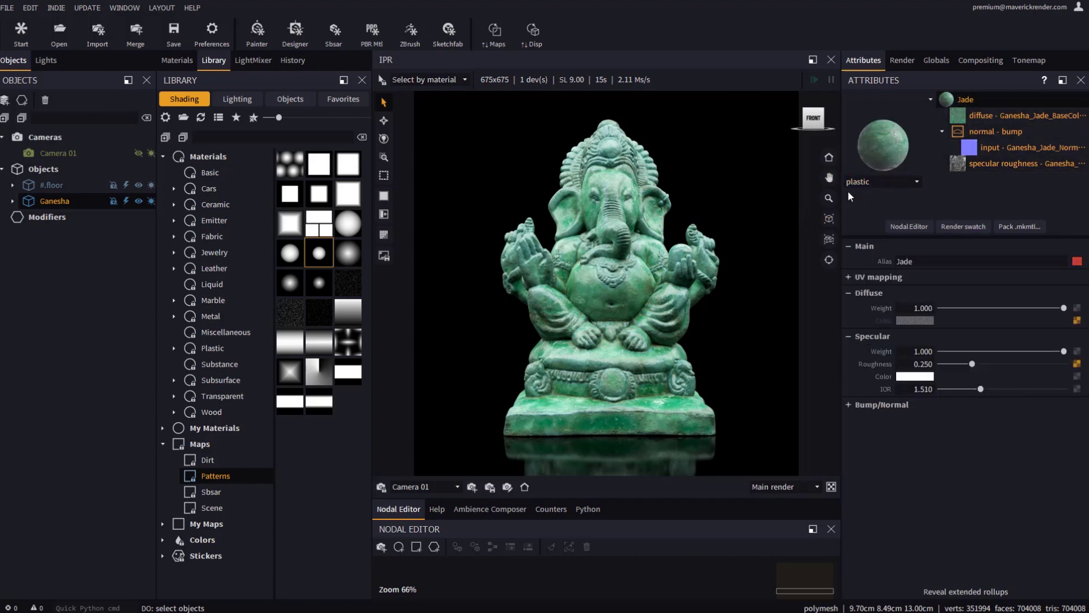
Step: Apply plastic_coated to Jade, nudging Coating Weight and restoring it to 1.000
left_click(860, 182)
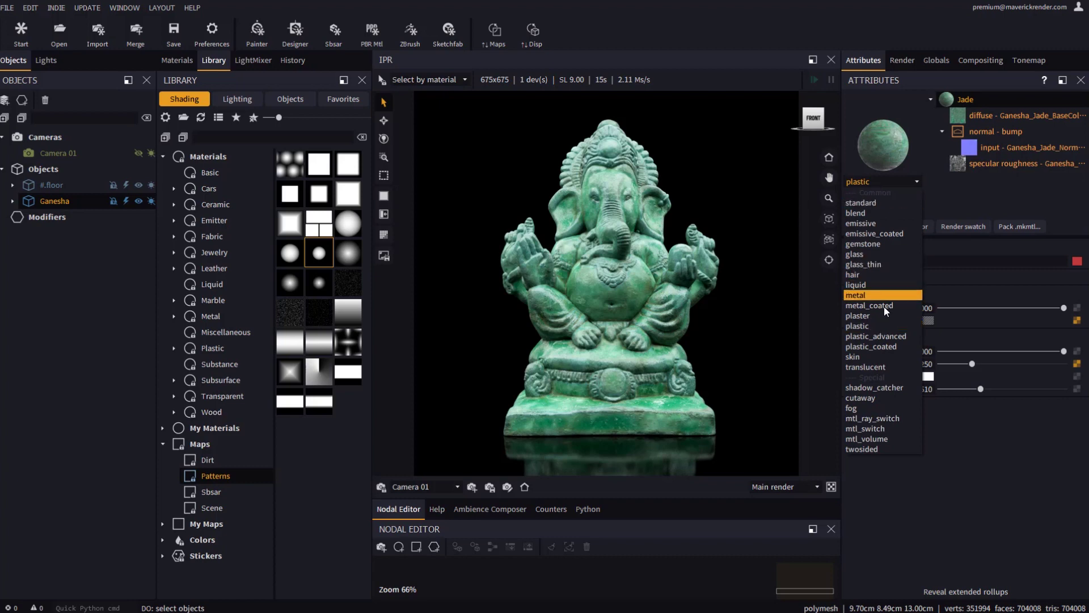
key("Escape")
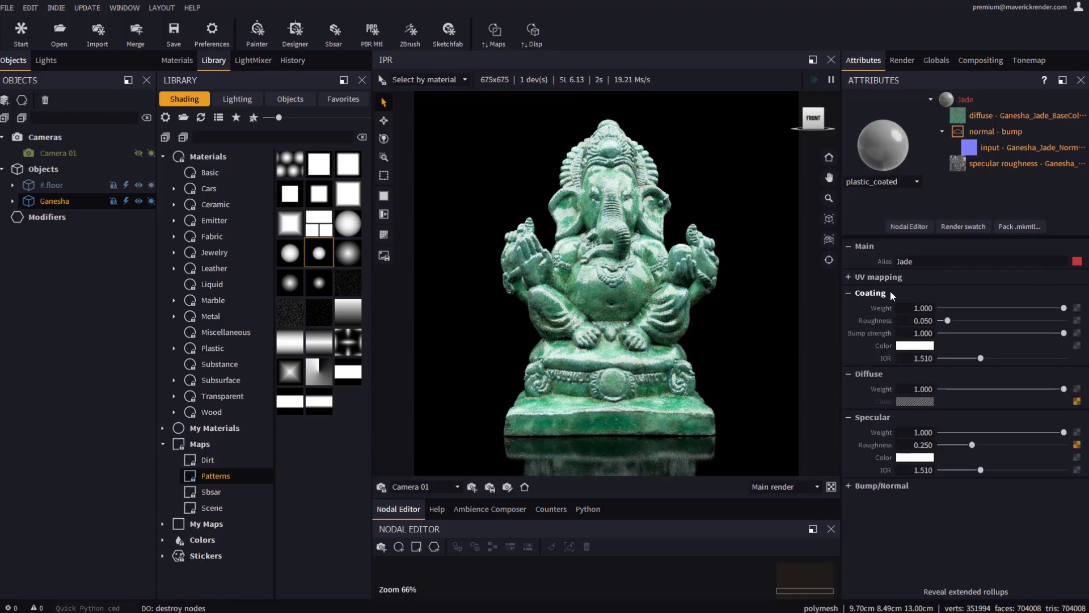
left_click_drag(1066, 310, 1080, 318)
left_click(1076, 308)
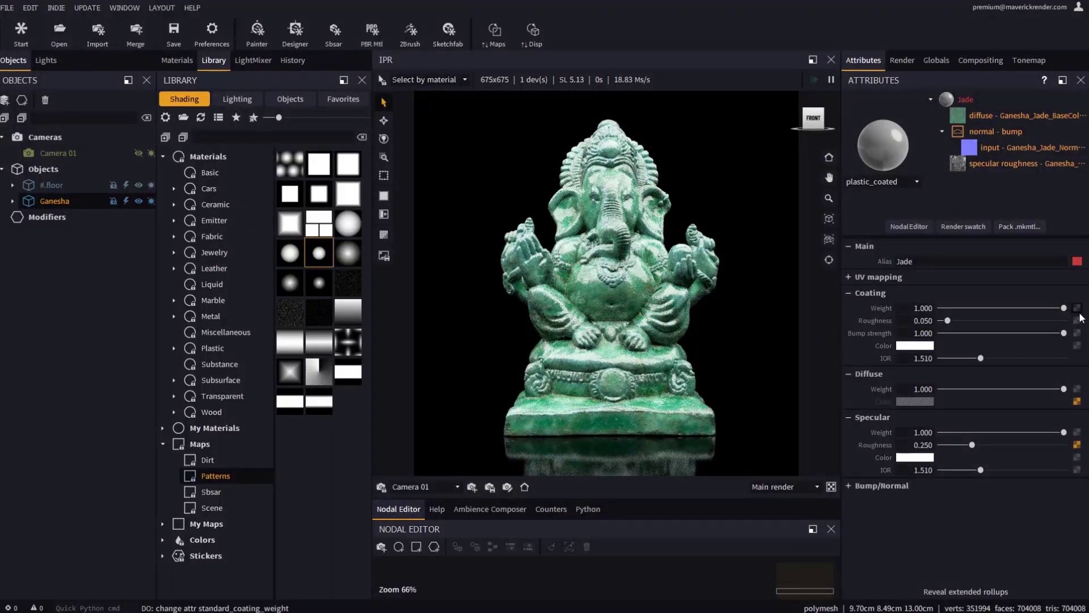
Step: Change Jade to metal, then metal_coated with a light blue Coating Color swatch
left_click(887, 182)
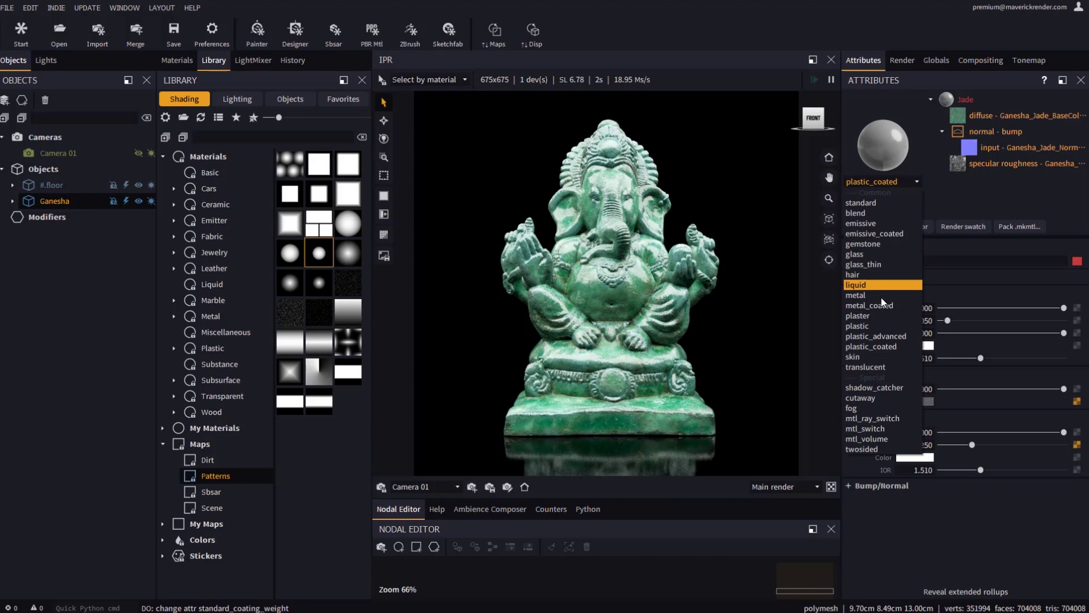
left_click(864, 296)
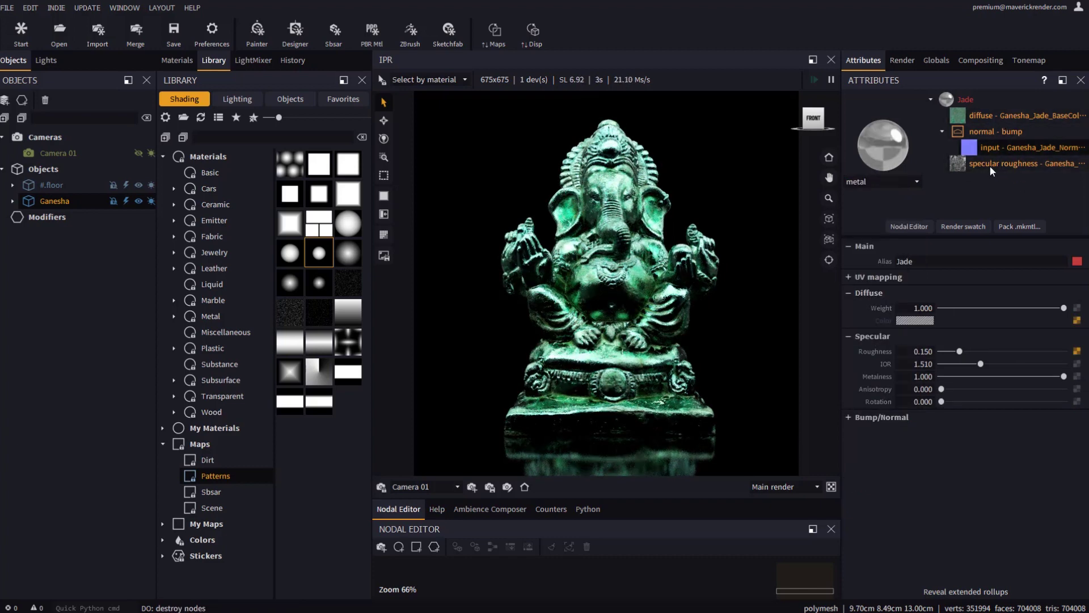
left_click(860, 182)
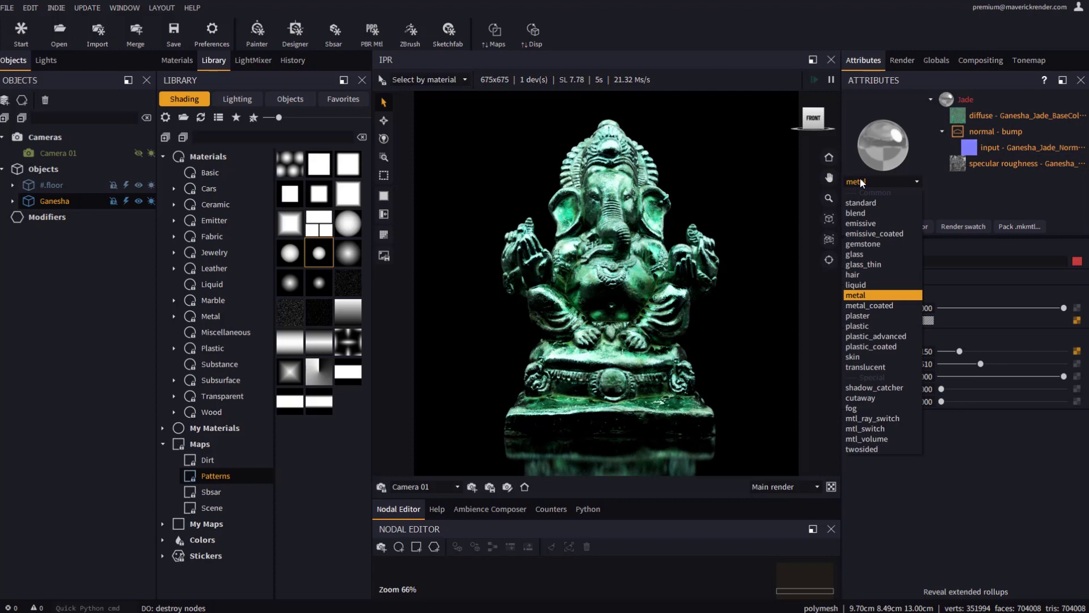
left_click(869, 306)
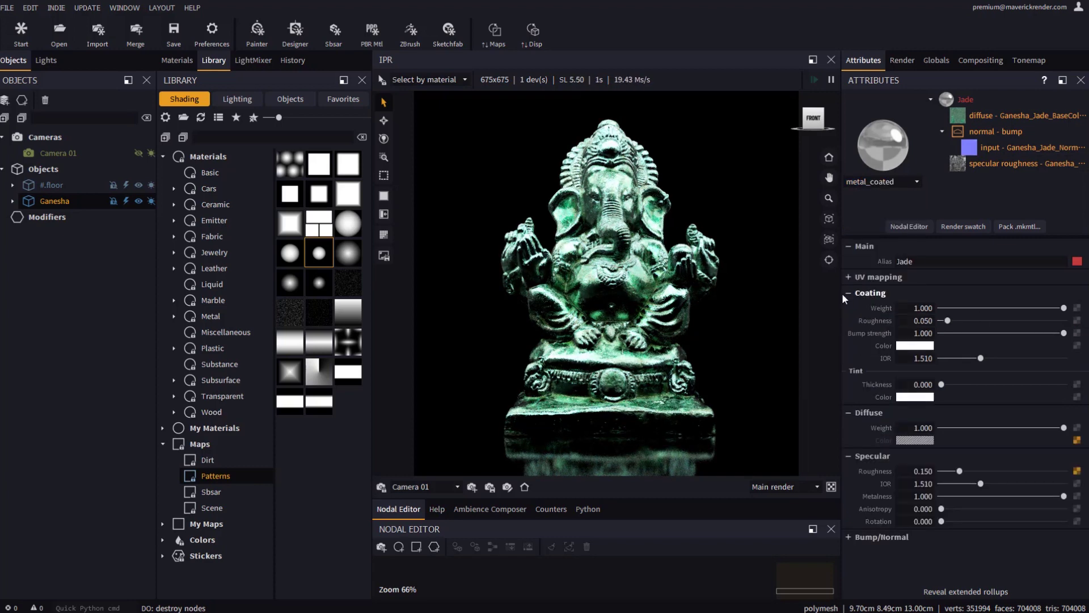
left_click(915, 346)
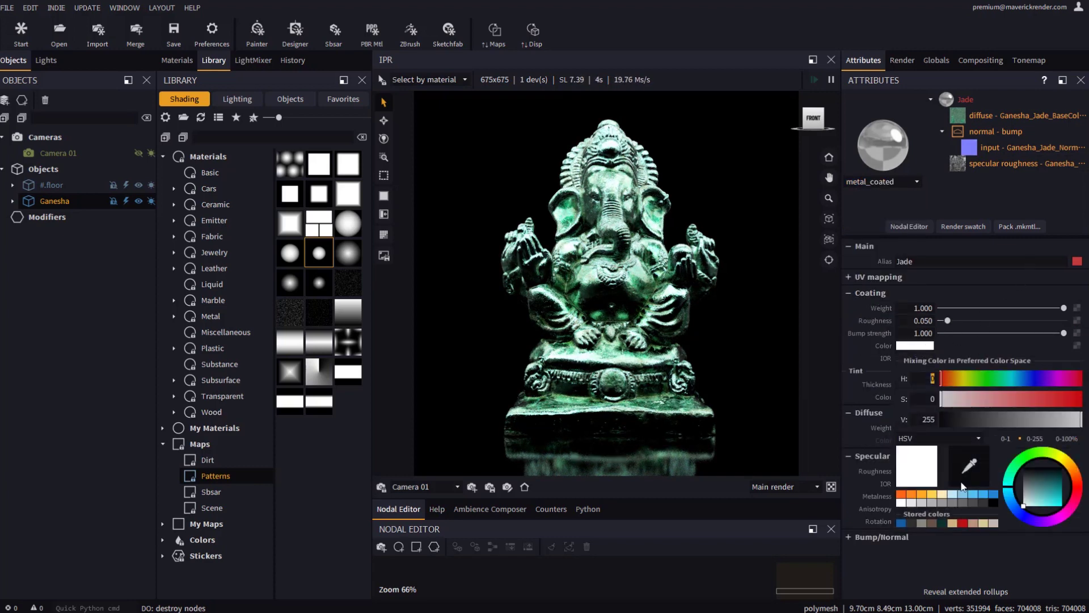
left_click(987, 494)
left_click(866, 214)
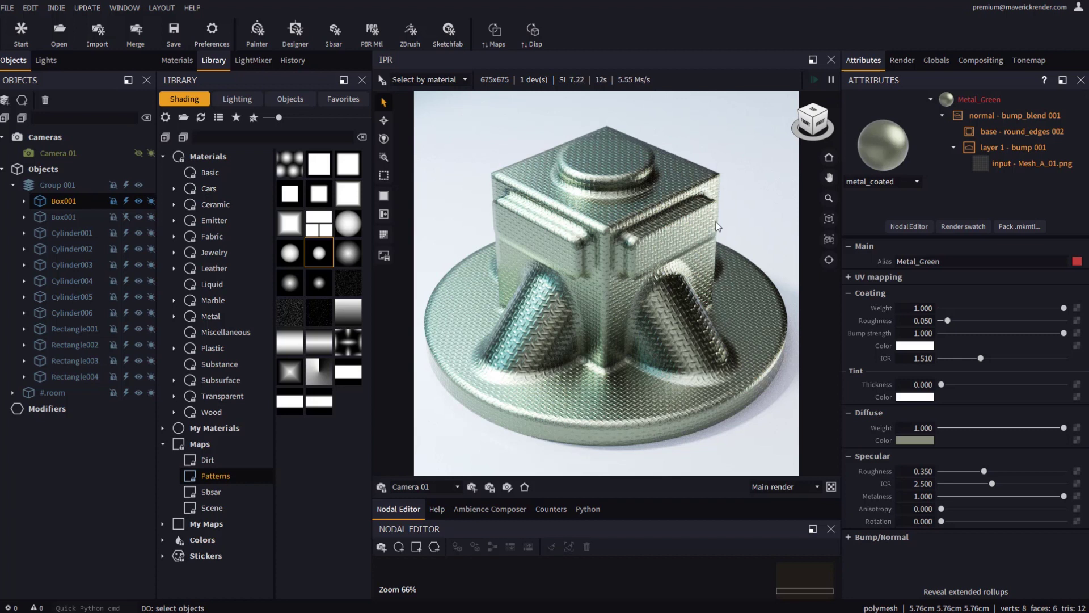
Step: Select the metal block and set the bump_blend's round_edges 002 Radius to 3.991 mm
left_click(602, 269)
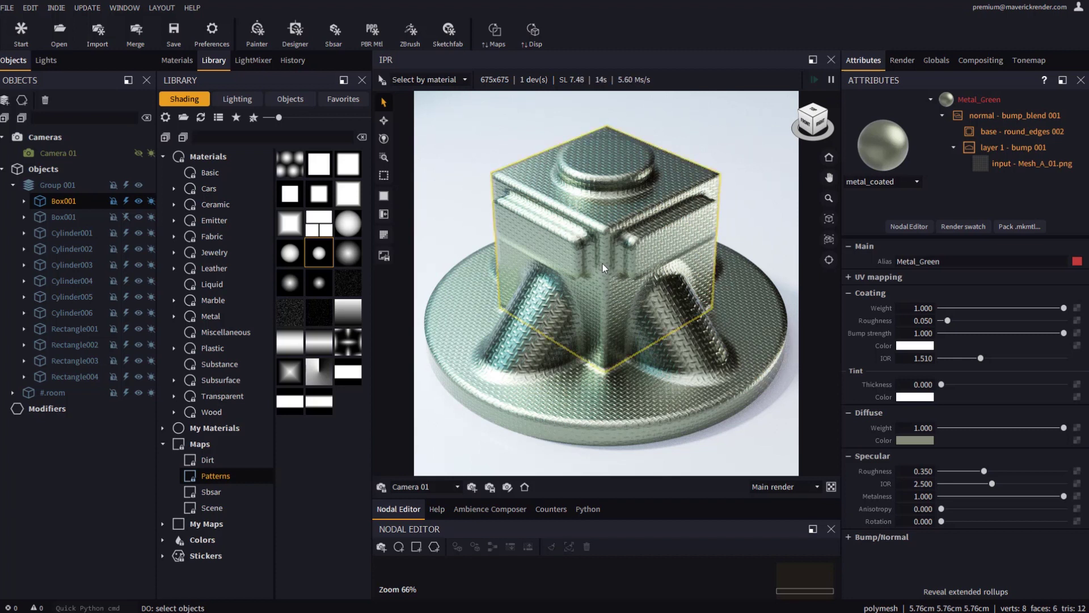
left_click(959, 101)
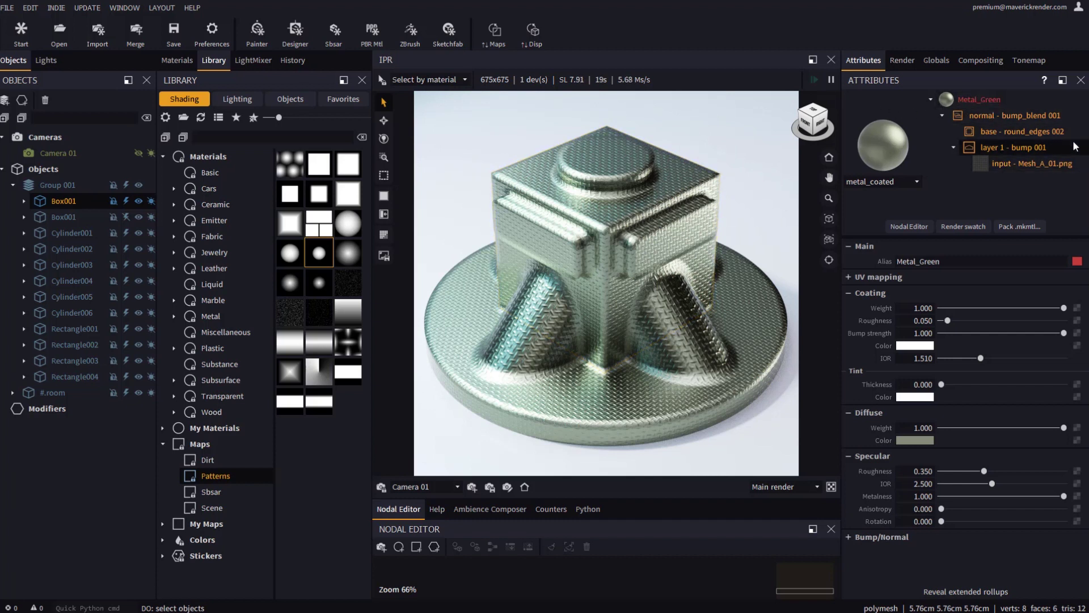
left_click(990, 116)
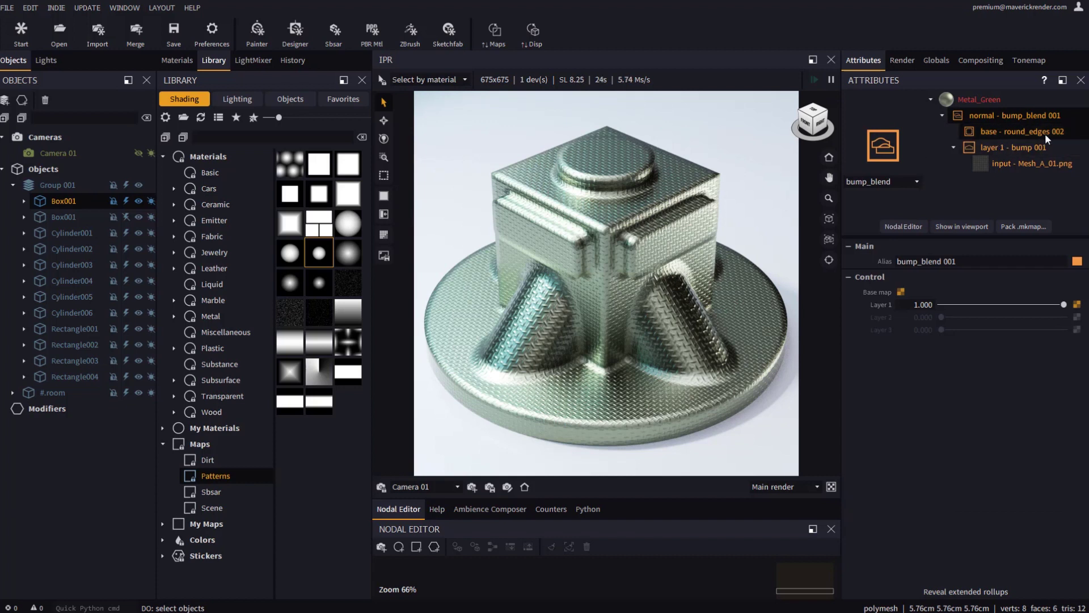
left_click(999, 132)
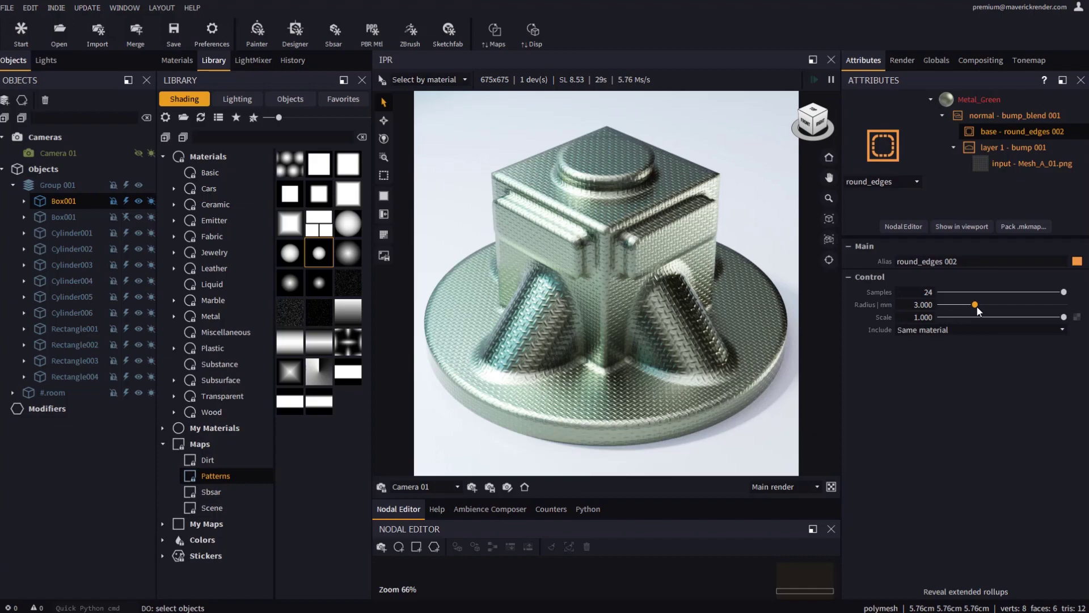
left_click_drag(976, 306, 978, 307)
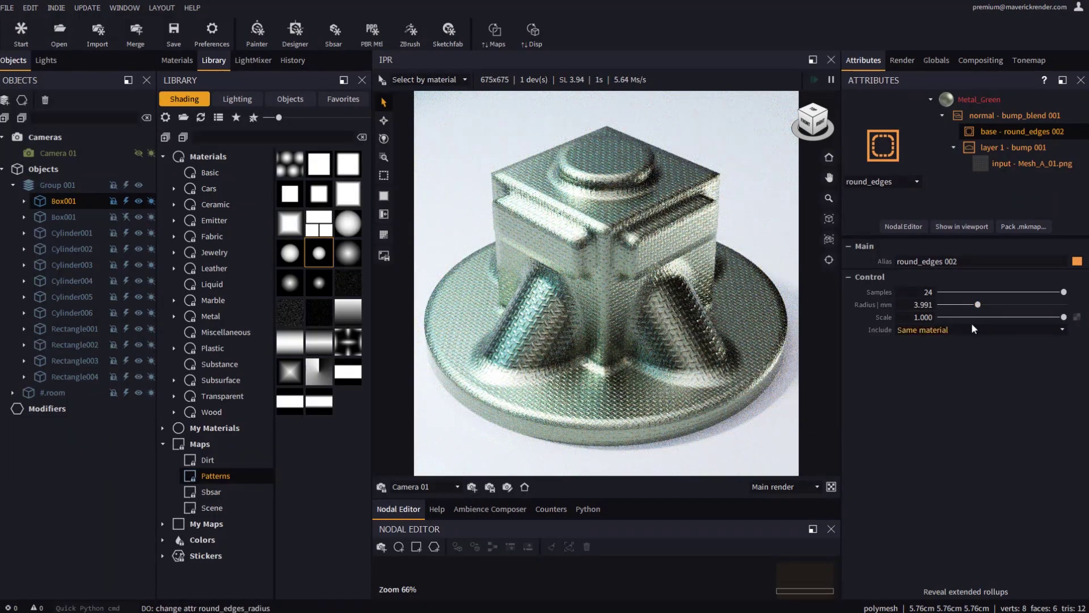
Step: Set the Mesh_A_01.png texture's UV master repeat to 10 on Metal_Green
left_click(979, 99)
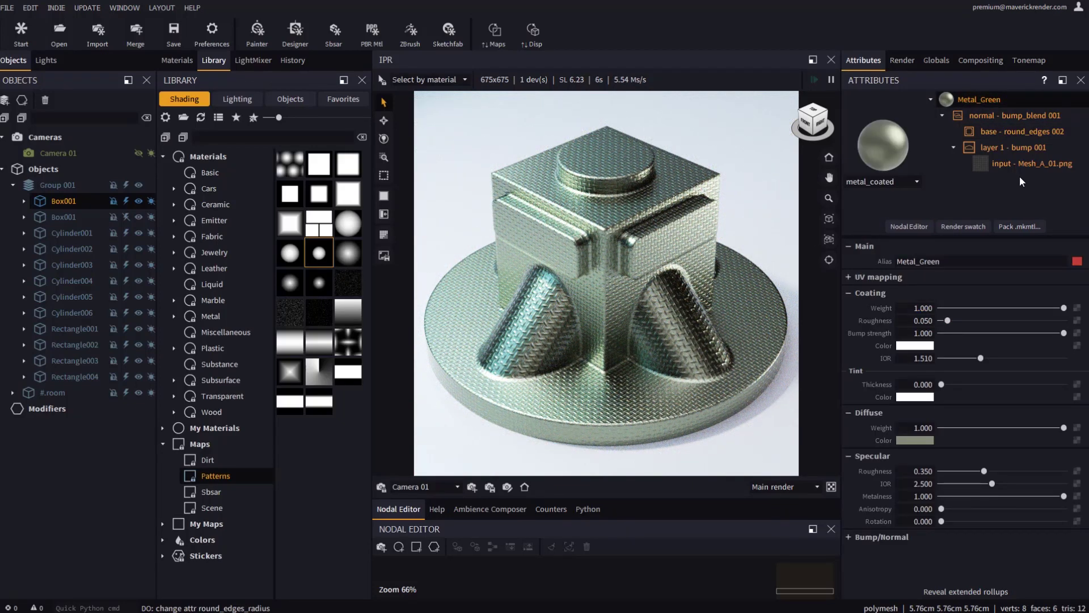
left_click(1005, 163)
left_click(868, 348)
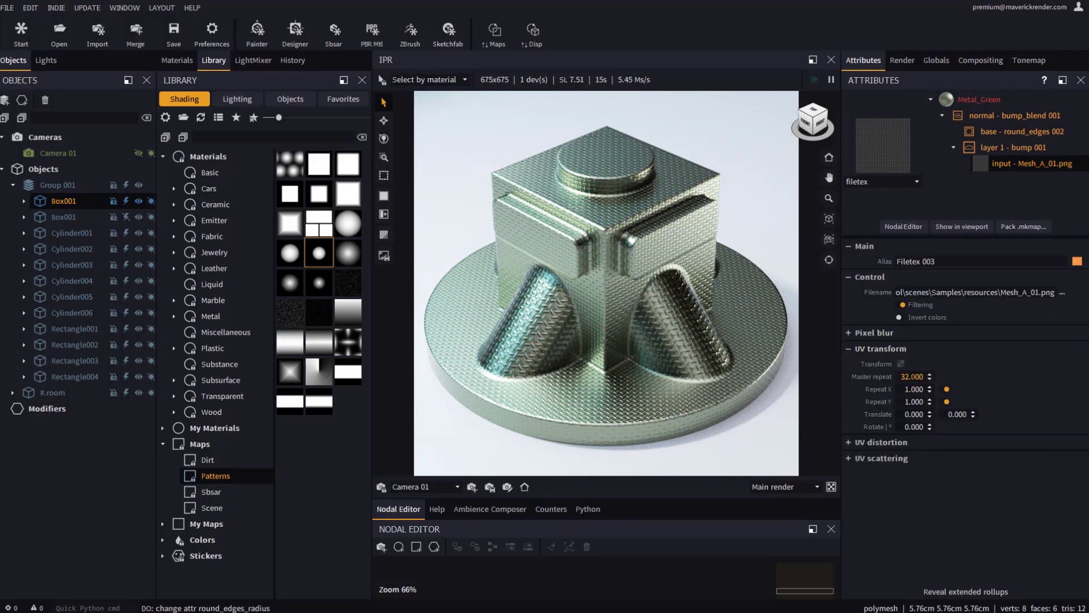
left_click(913, 377)
type("10")
key("Return")
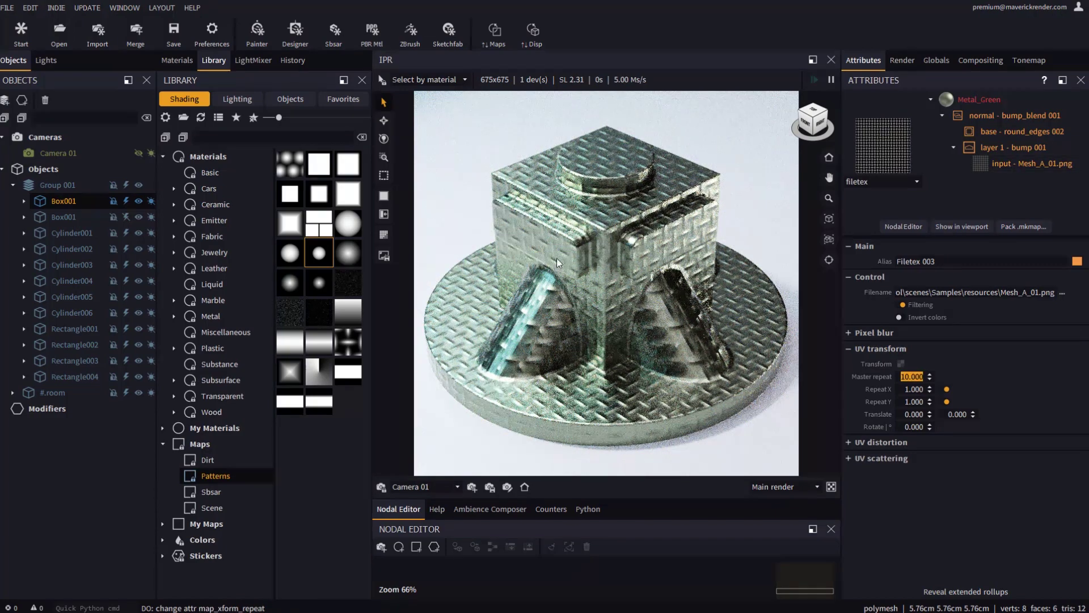
Step: Set the round edges radius to 2.591 mm and lower the layer 1 bump strength to 0.884
left_click(1020, 132)
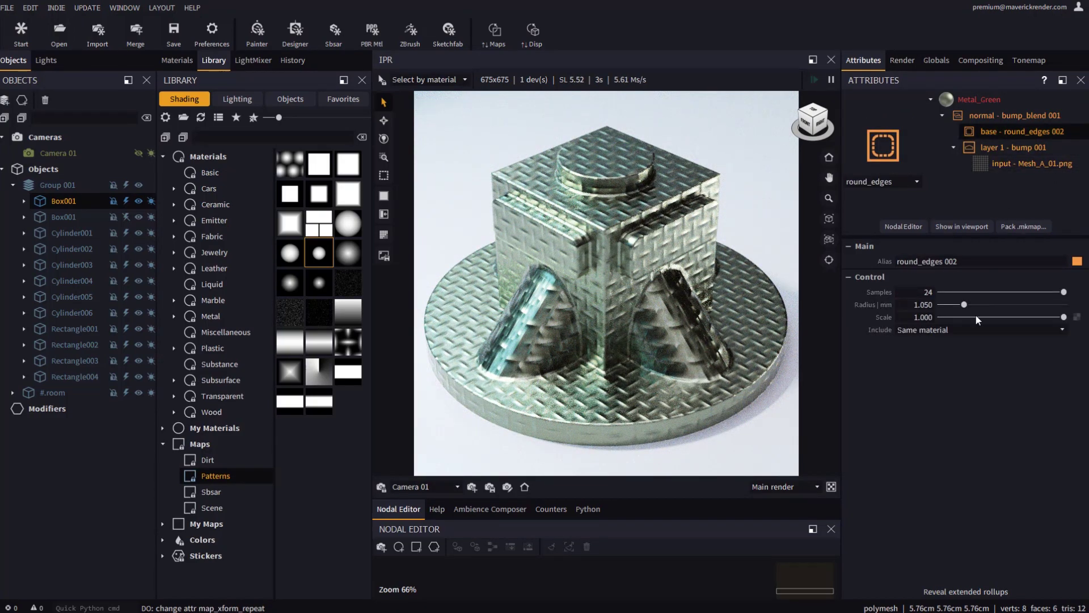
left_click_drag(966, 304, 973, 305)
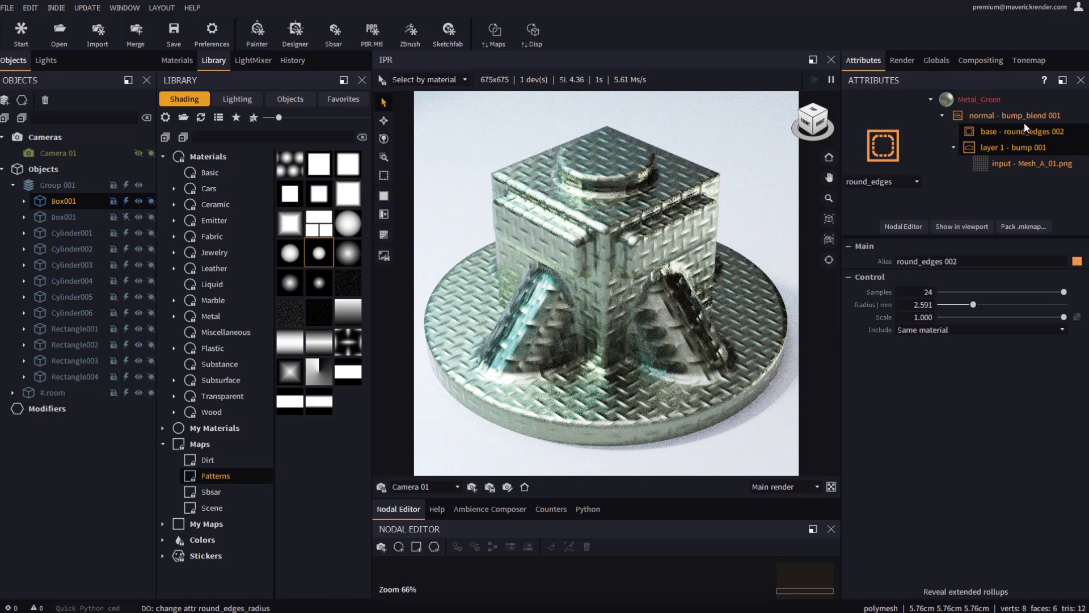
left_click(1013, 163)
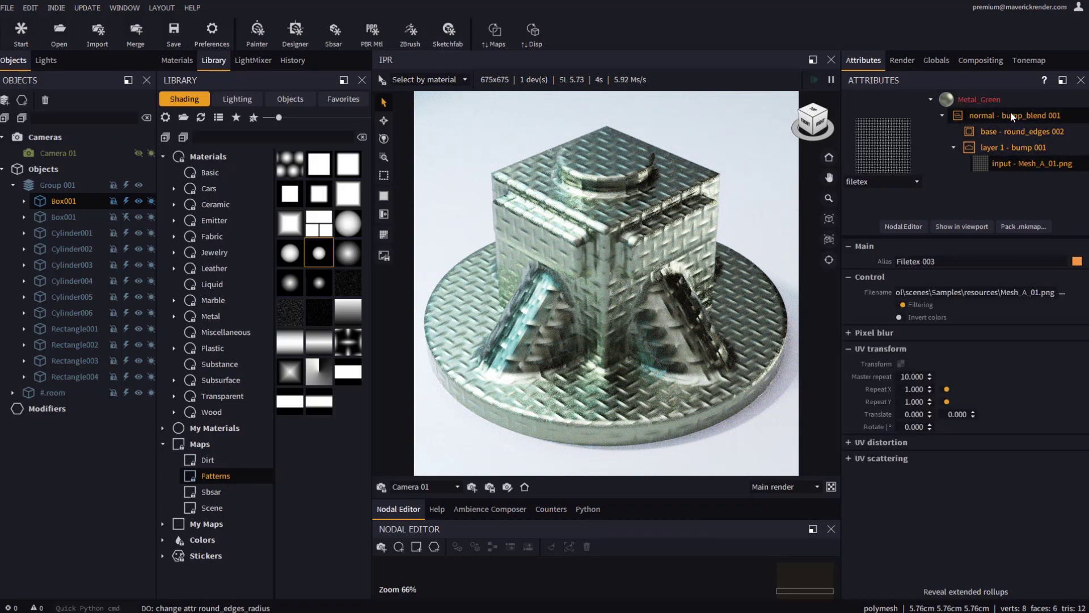
left_click(1009, 147)
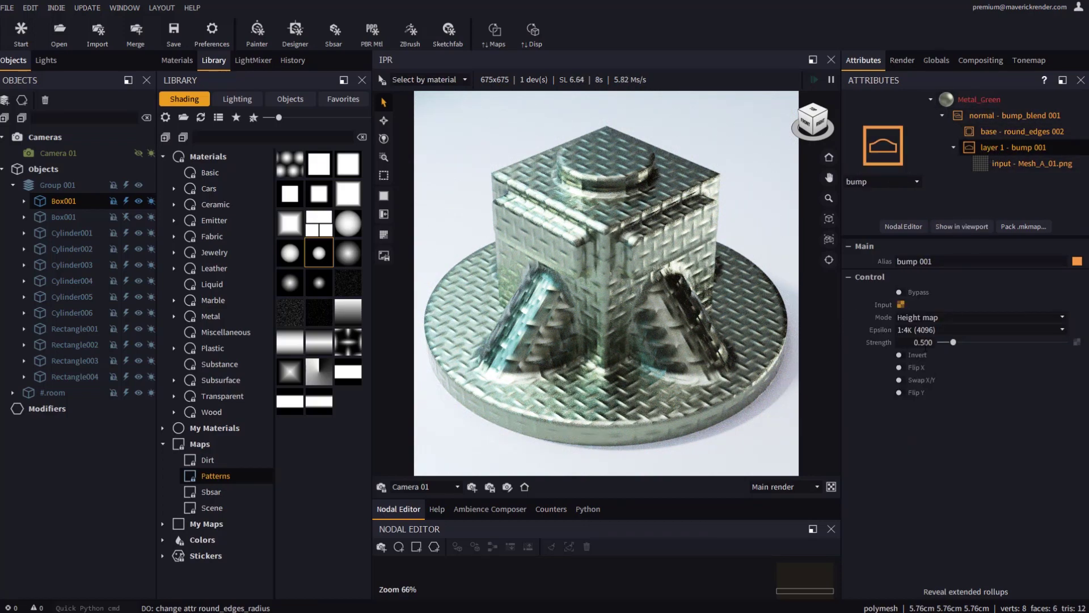
left_click_drag(961, 341, 955, 342)
Step: Raise the bump blend layer 1 weight so the mesh pattern is fully blended
left_click(1009, 131)
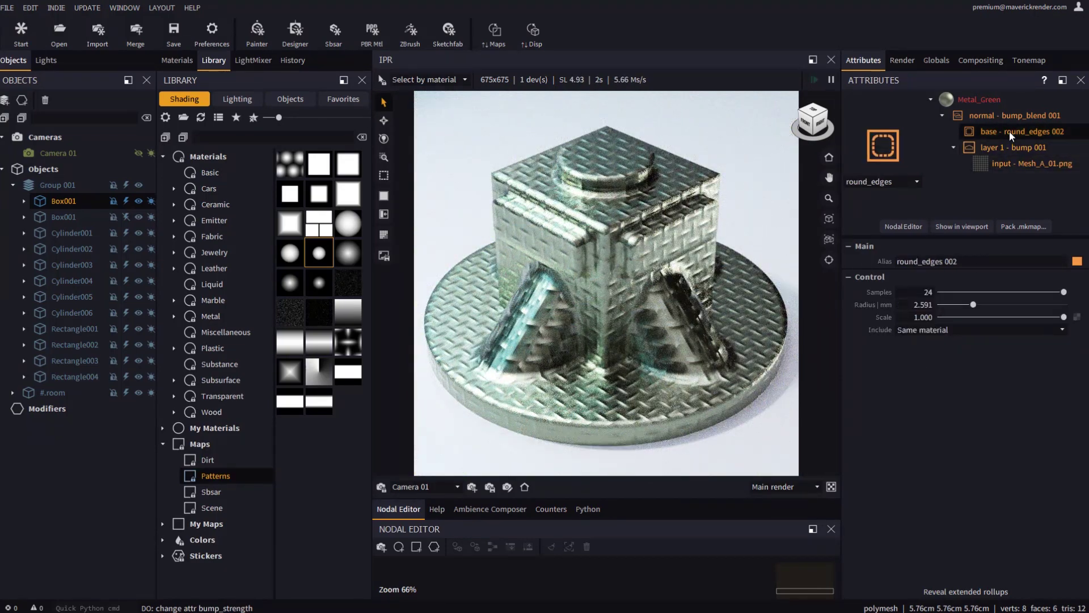
left_click(1004, 116)
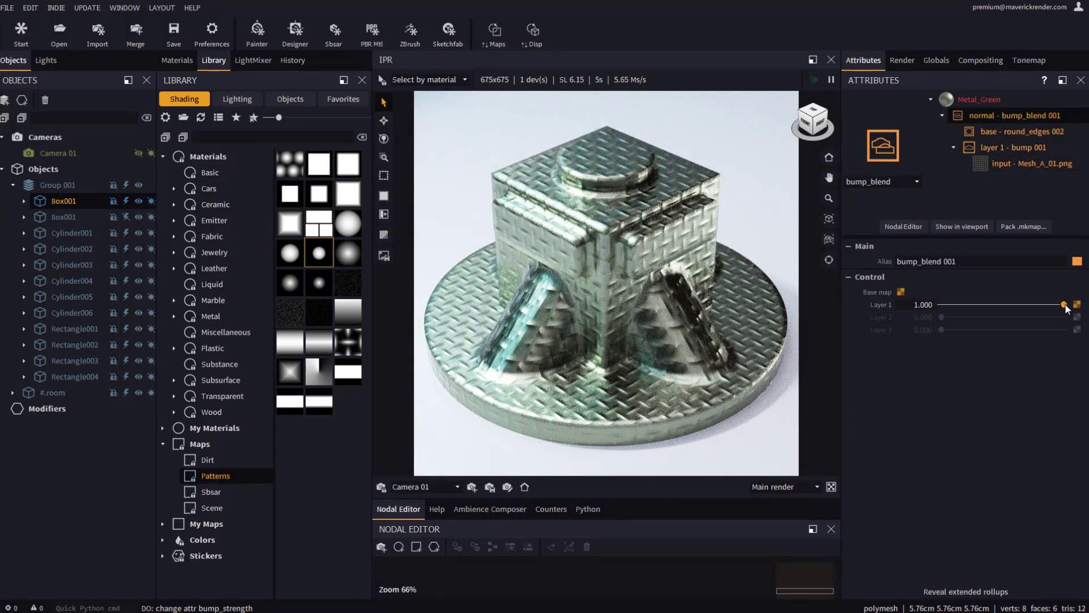
left_click(1021, 305)
left_click_drag(1009, 311, 1066, 308)
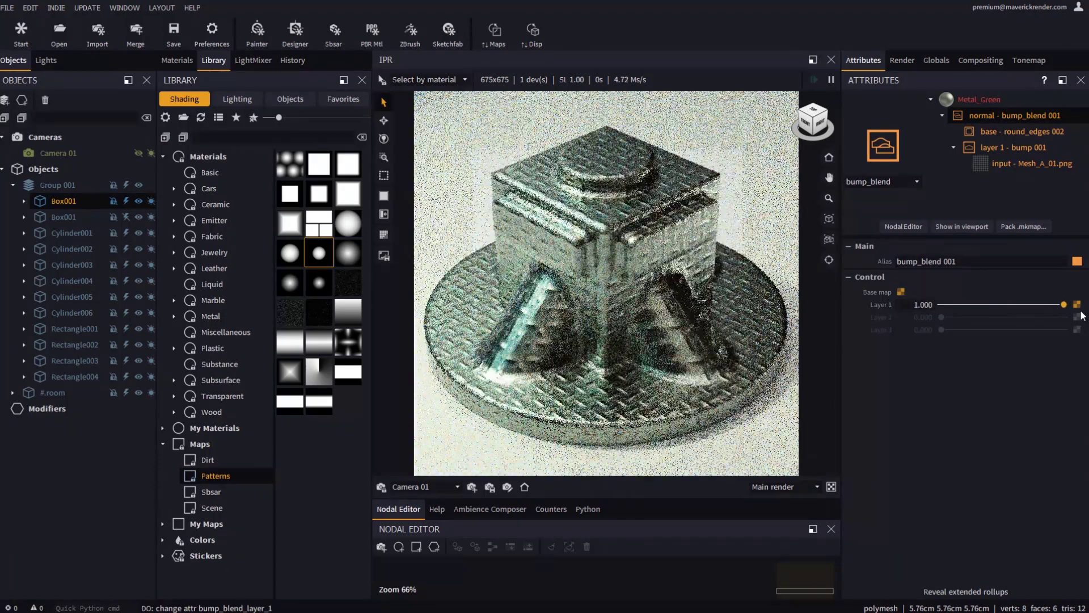
left_click(989, 101)
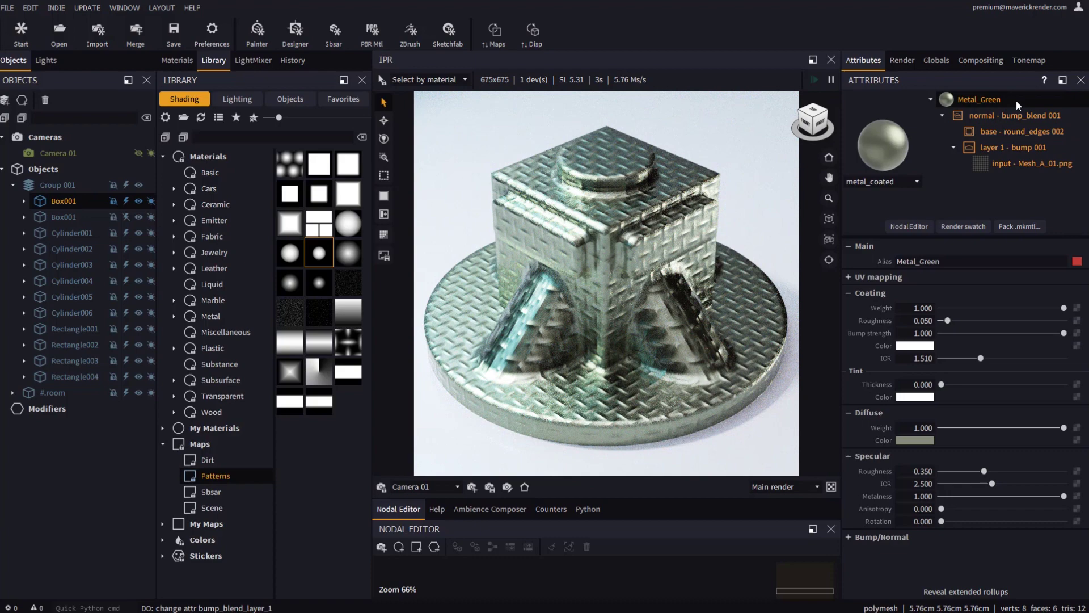